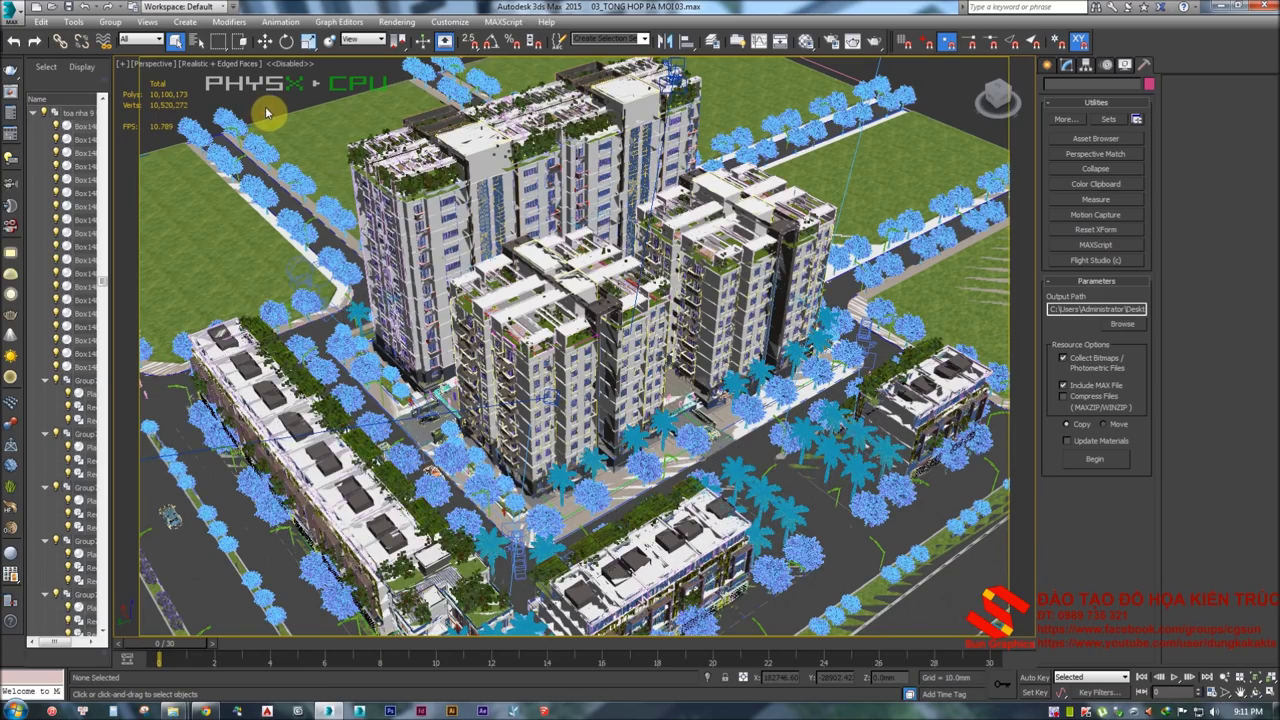
Move from Top through orthographic views to an oblique Perspective view of the textured towers
key(t)
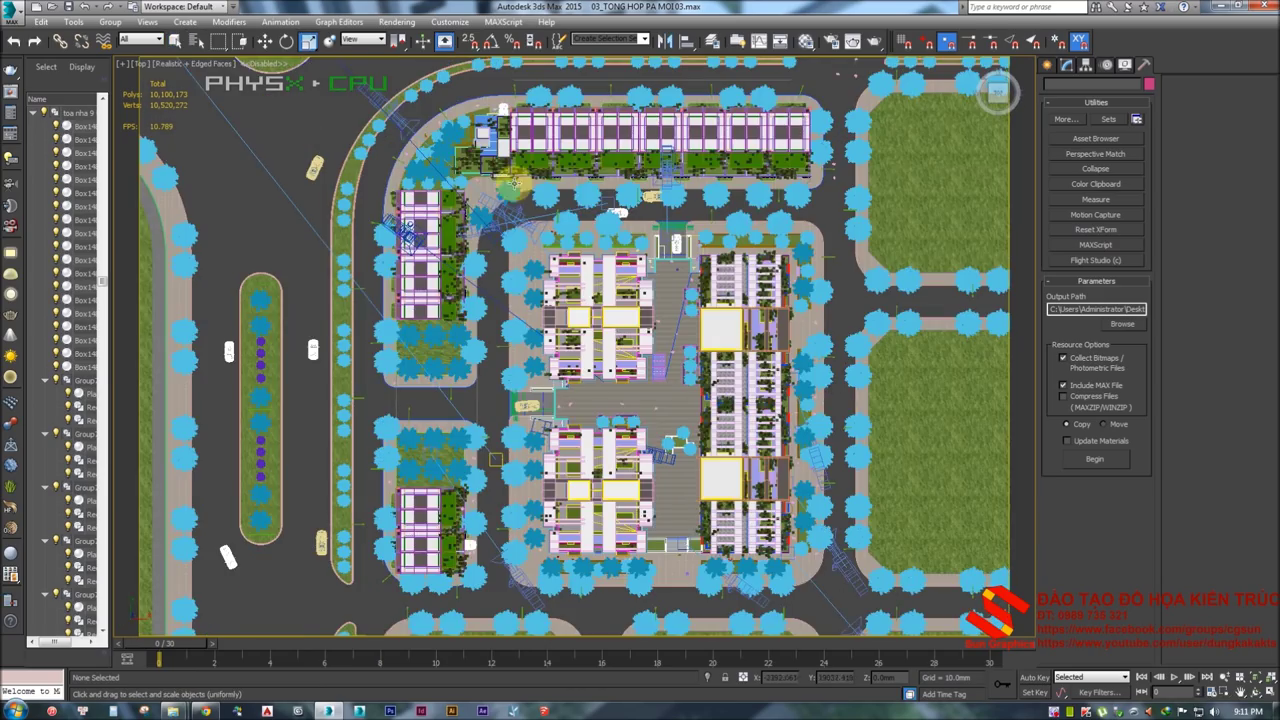
alt+middle_drag(560, 350, 600, 330)
key(r)
alt+middle_drag(594, 168, 576, 282)
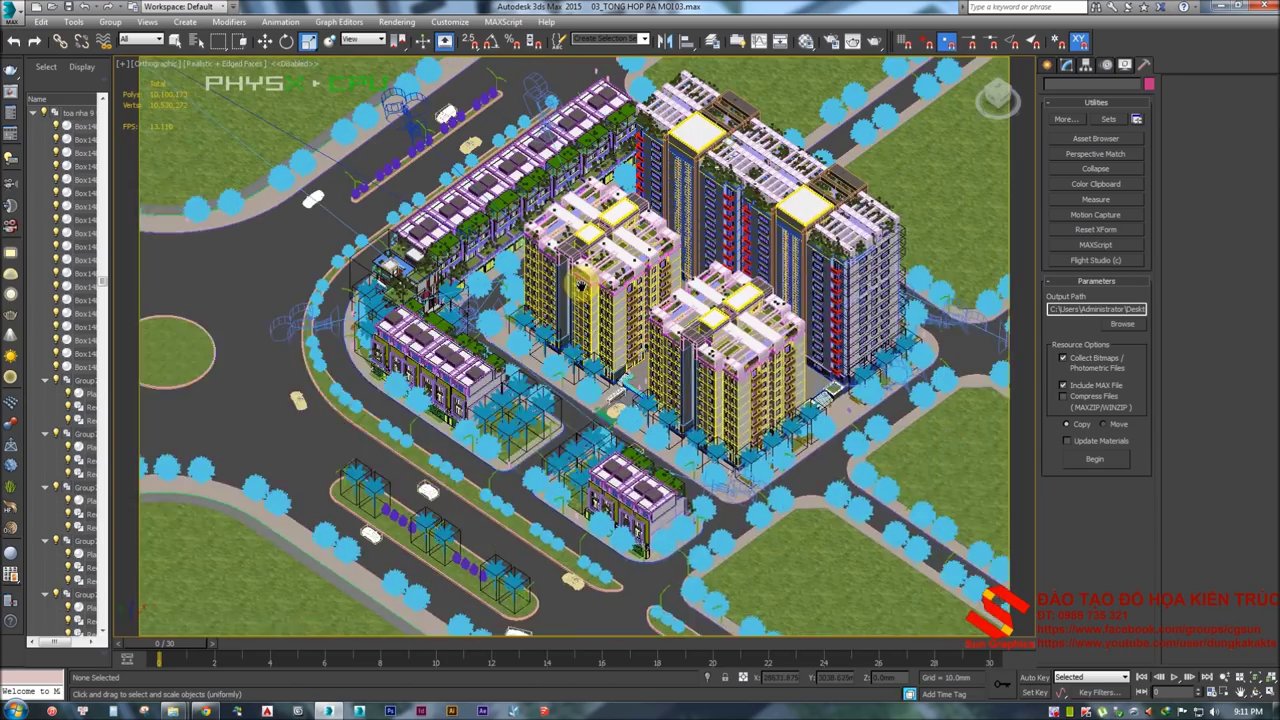
key(p)
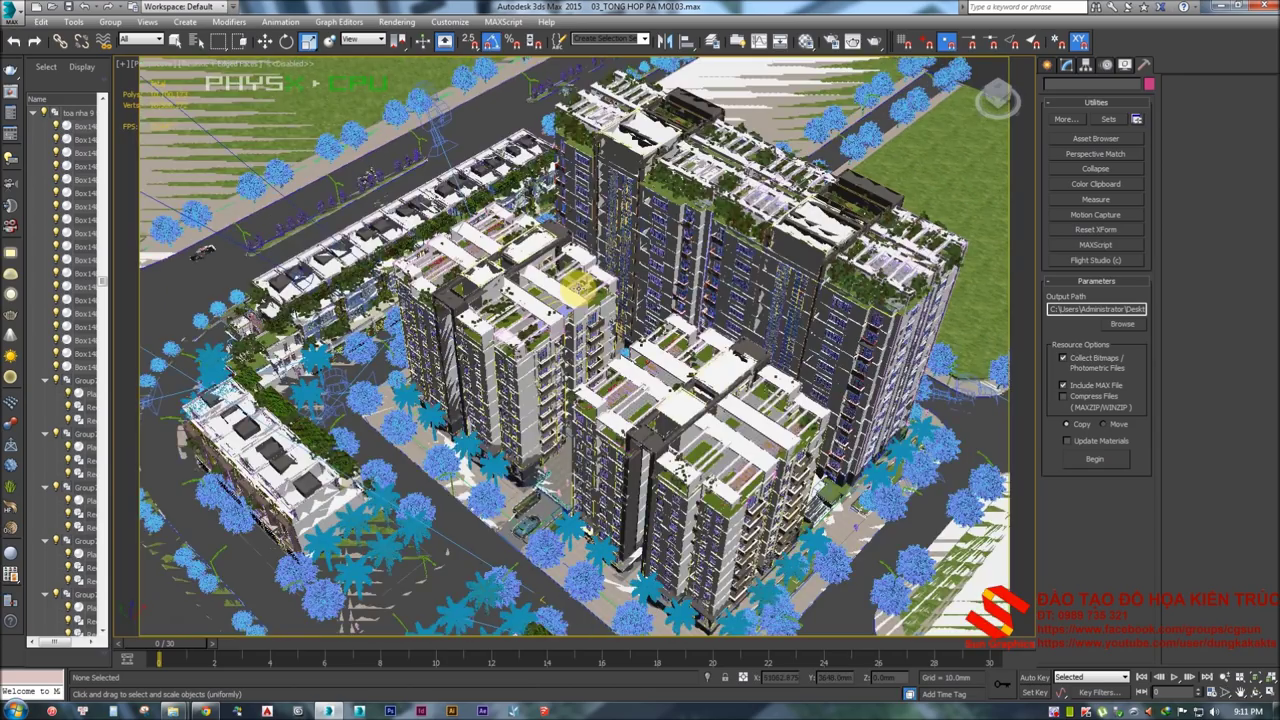
alt+middle_drag(578, 288, 545, 378)
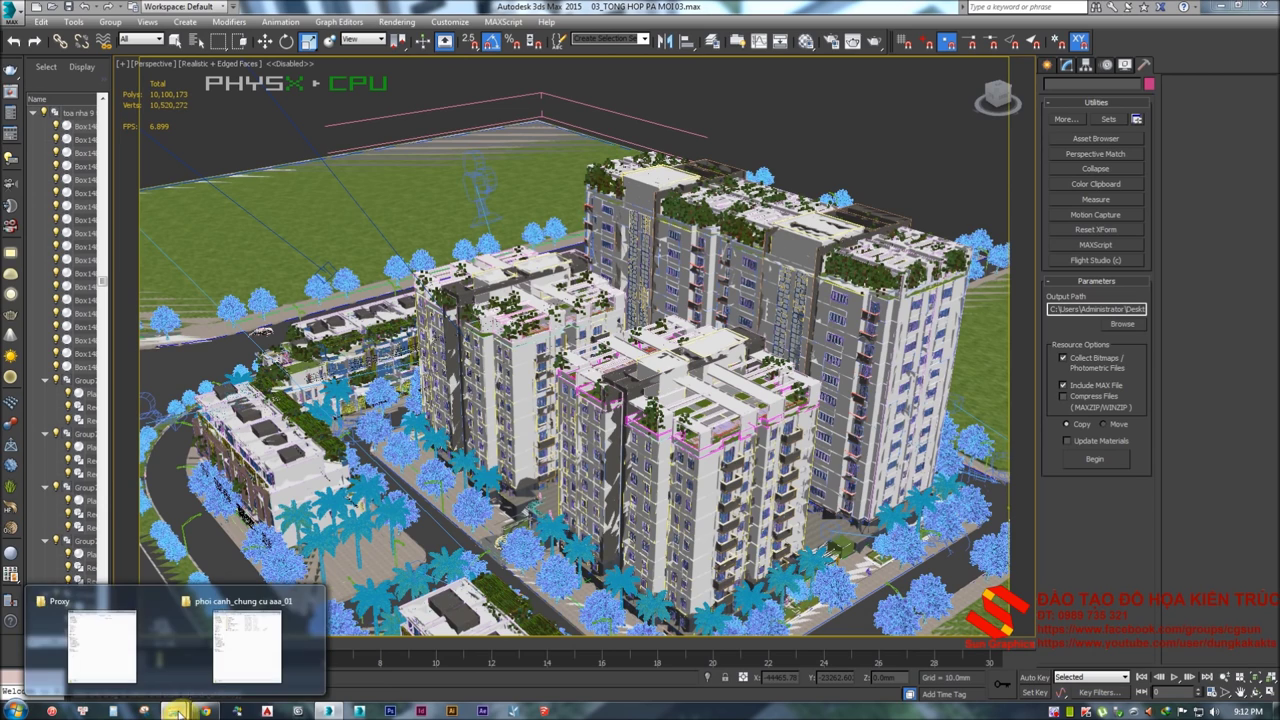
Start Save As and browse to the Resource folder on the Desktop
click(15, 11)
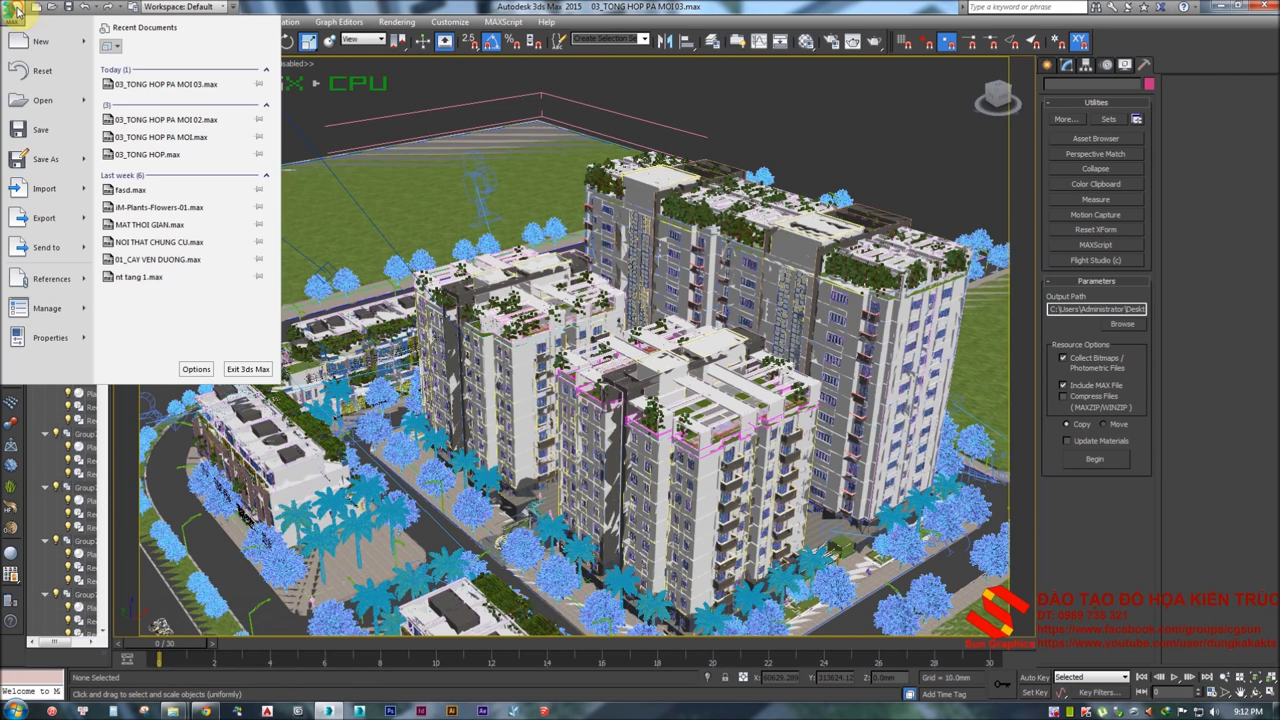
click(52, 160)
click(176, 233)
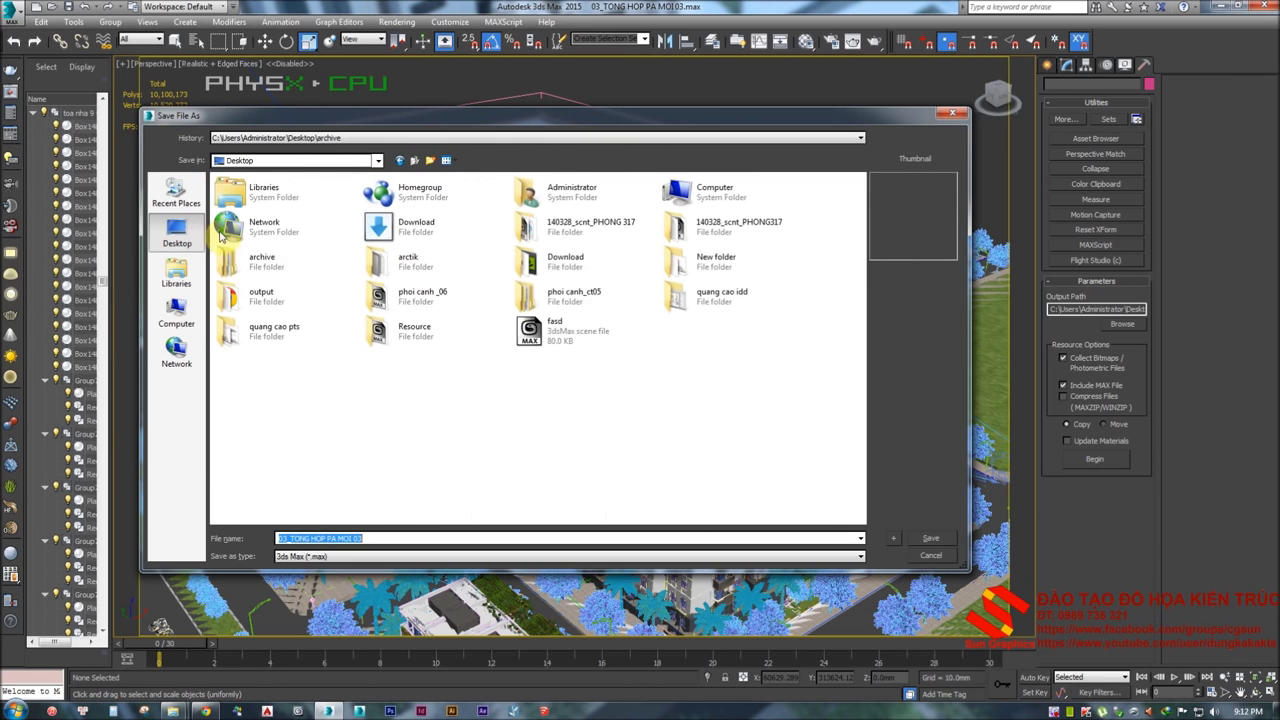
click(561, 395)
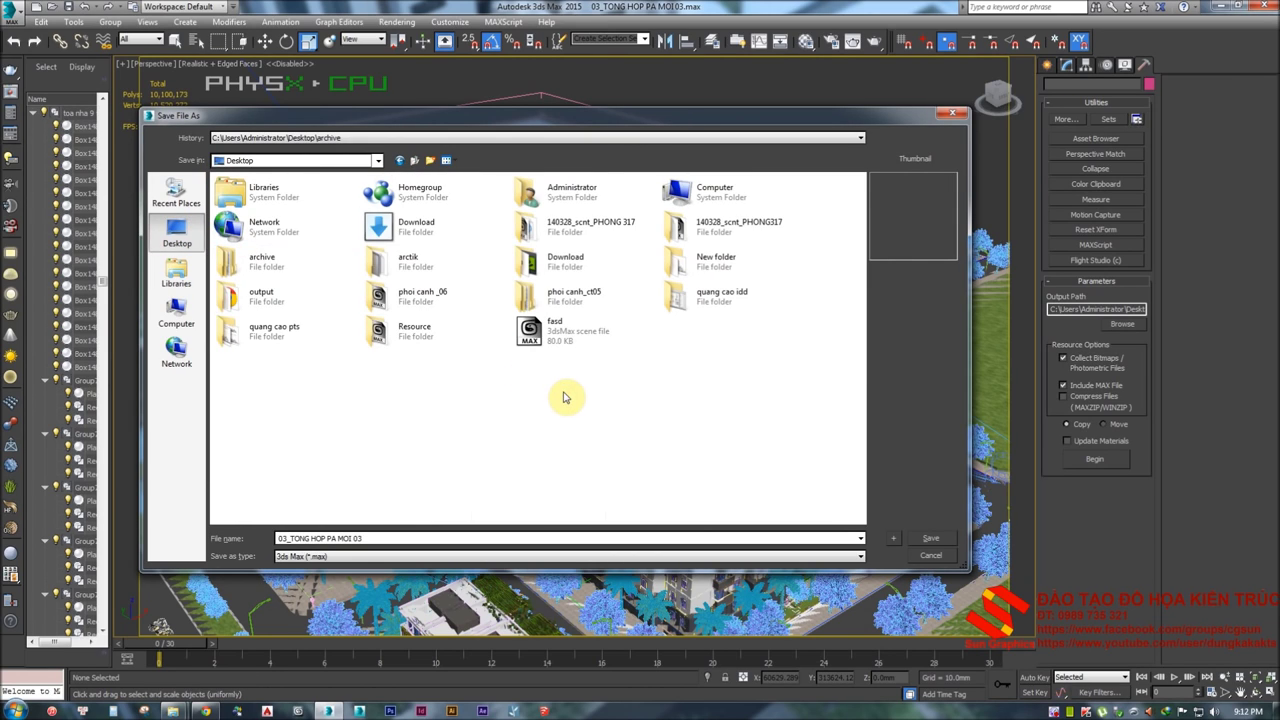
double_click(409, 336)
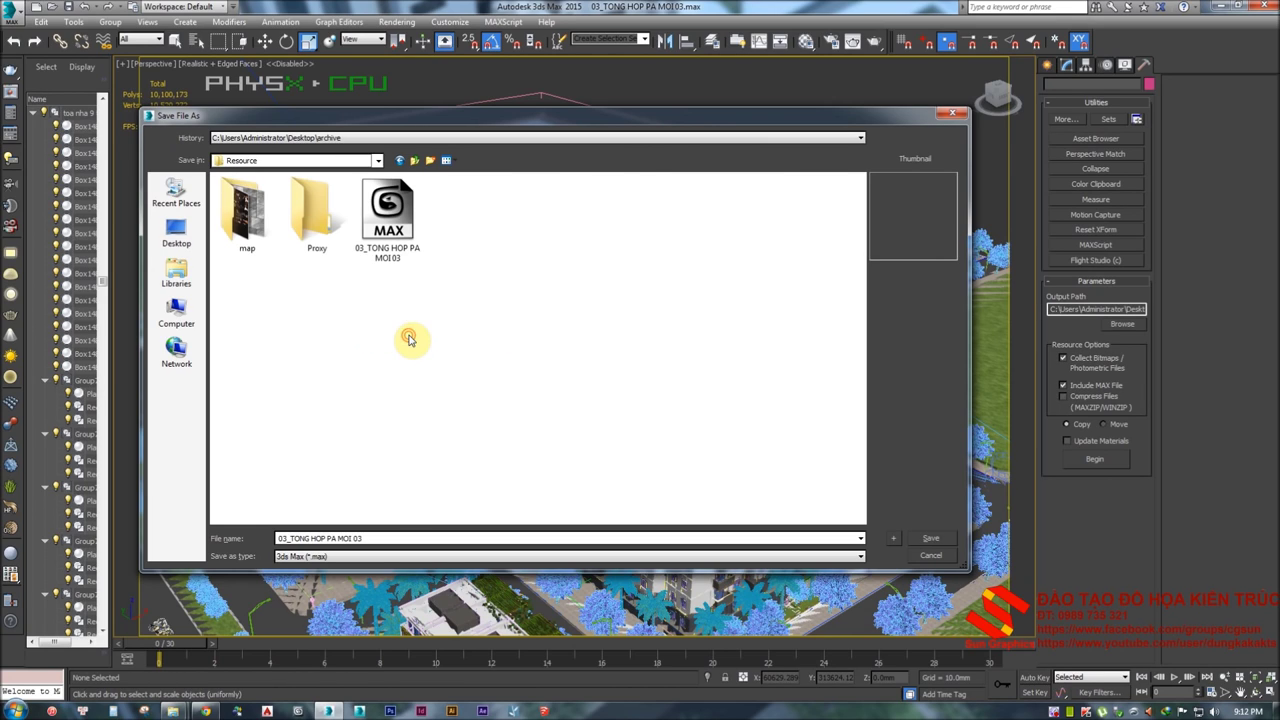
Rename the file to 04_TONG HOP PA MOI03, keep the *.max type, and save
click(393, 537)
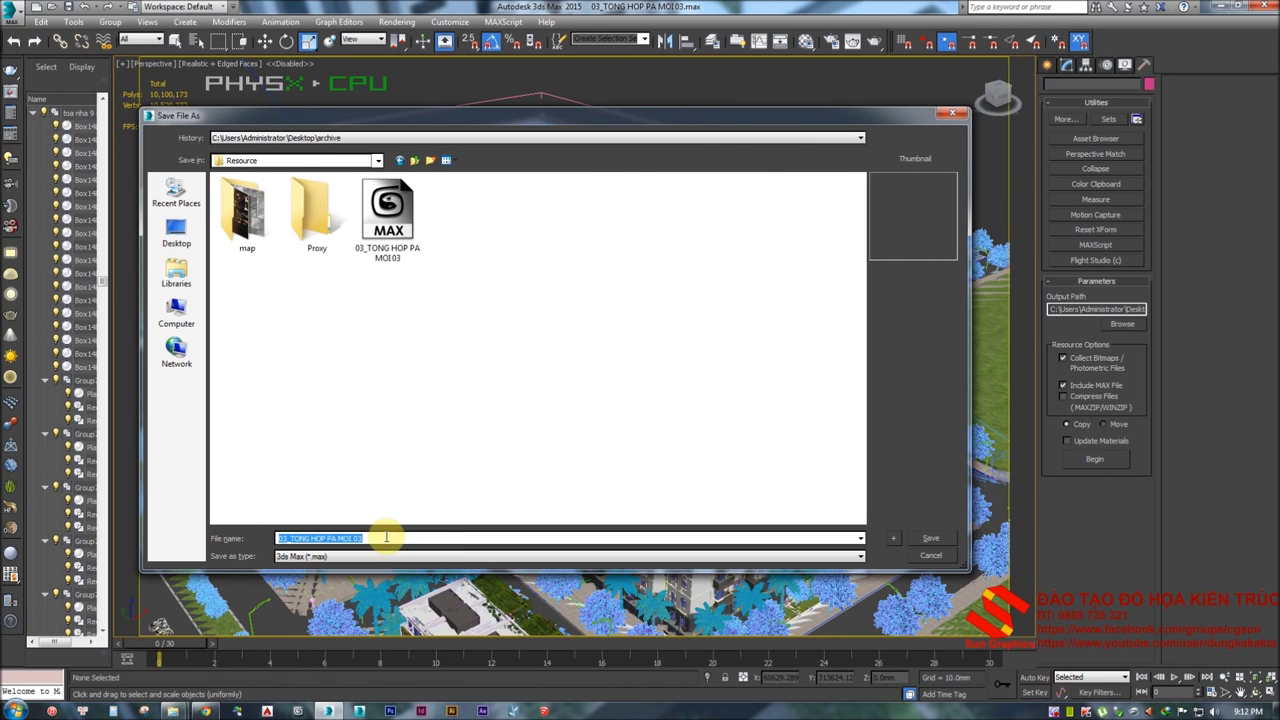
click(288, 538)
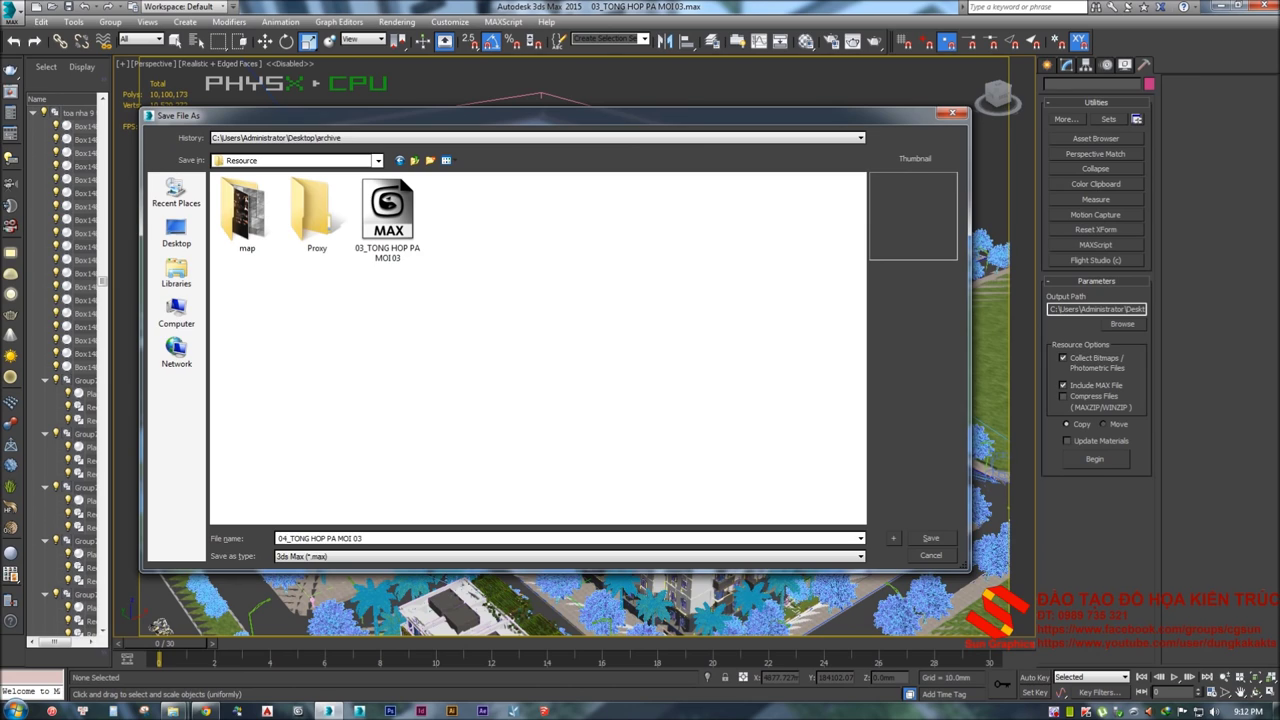
click(341, 562)
click(342, 565)
click(341, 562)
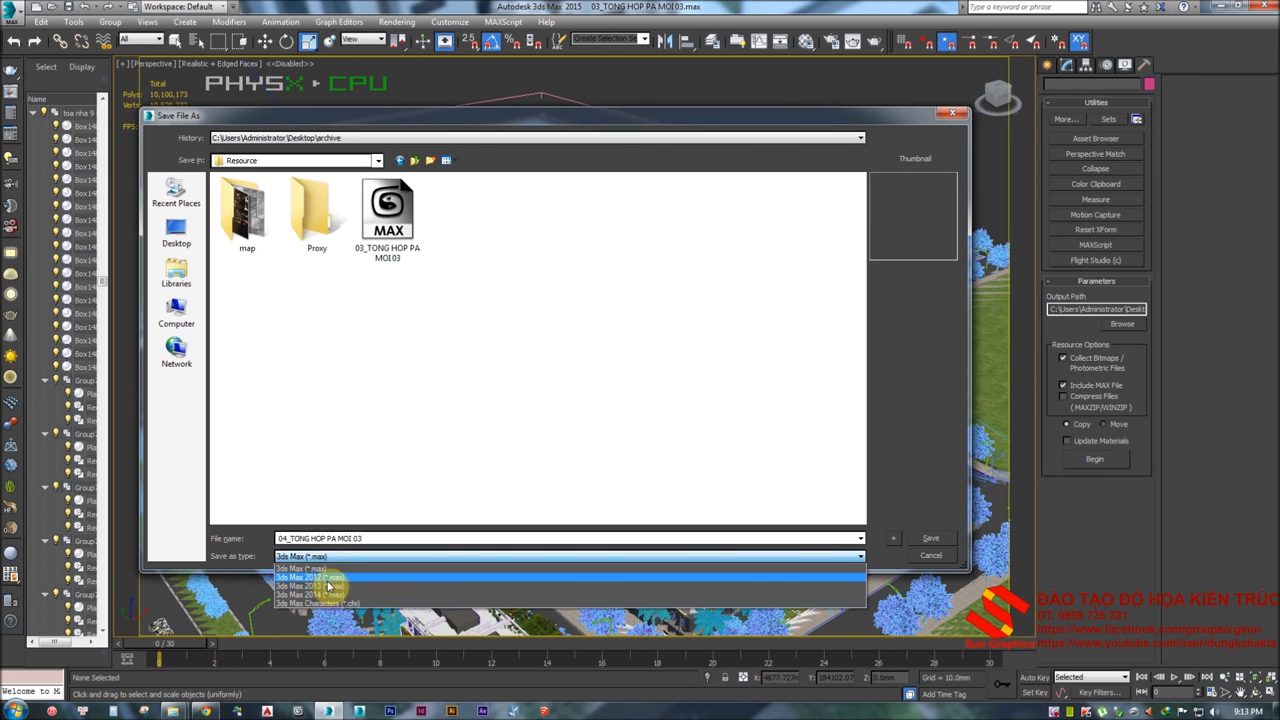
click(252, 545)
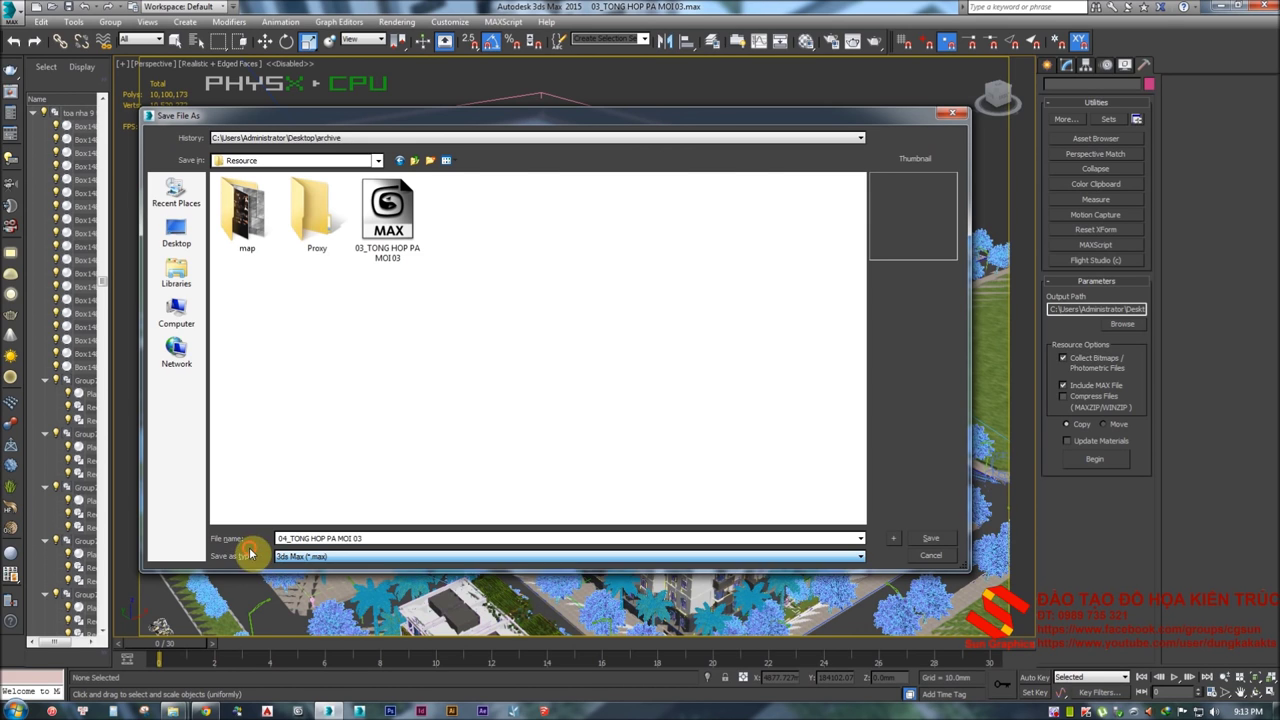
click(922, 540)
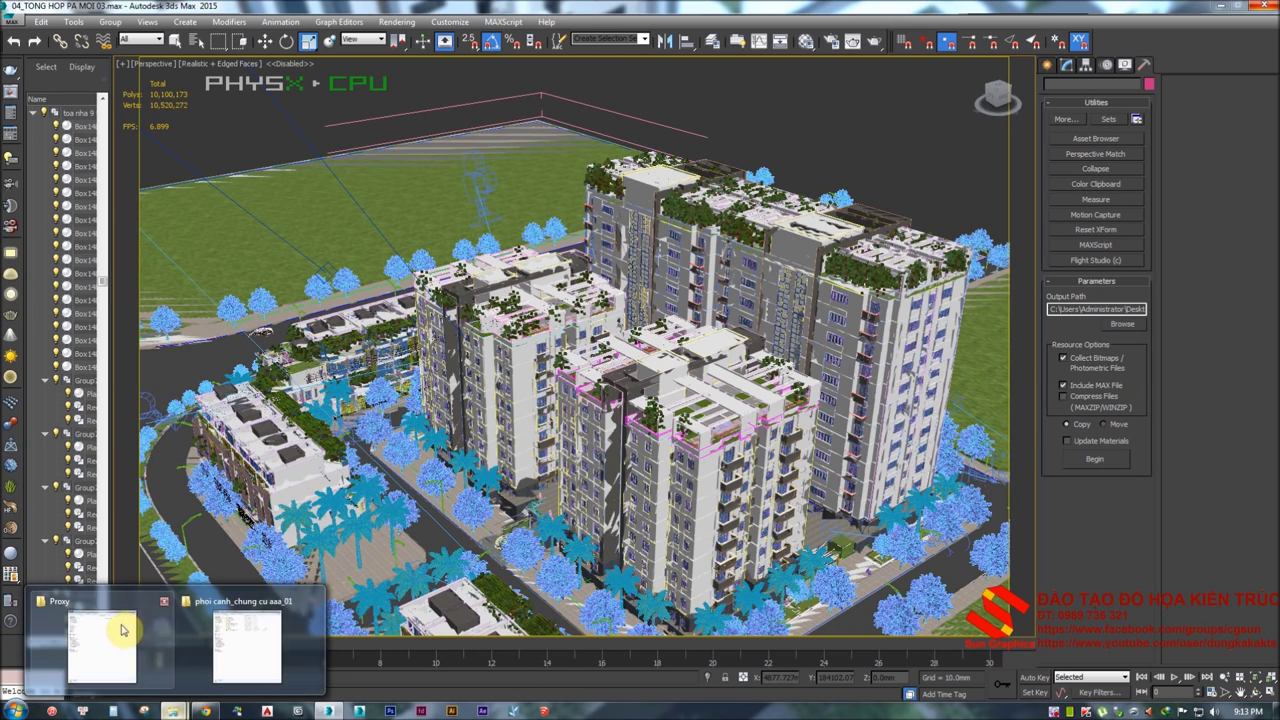
click(112, 632)
click(688, 90)
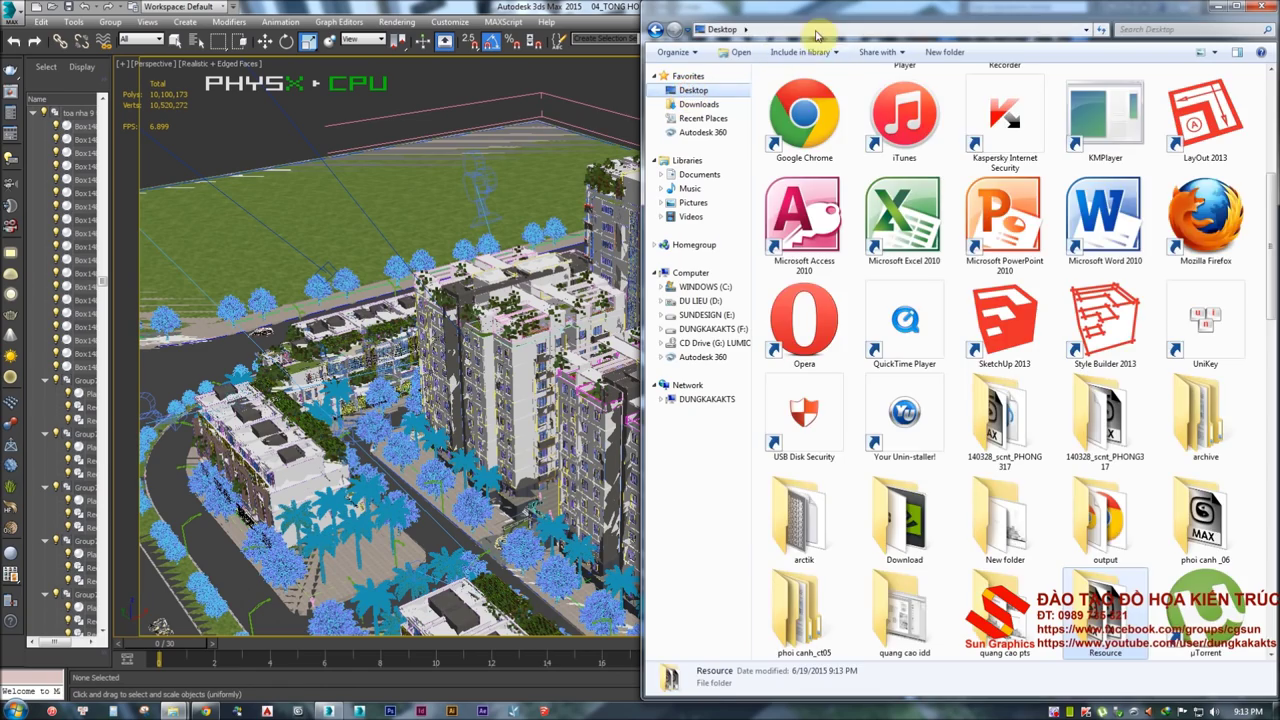
drag(850, 10, 884, 8)
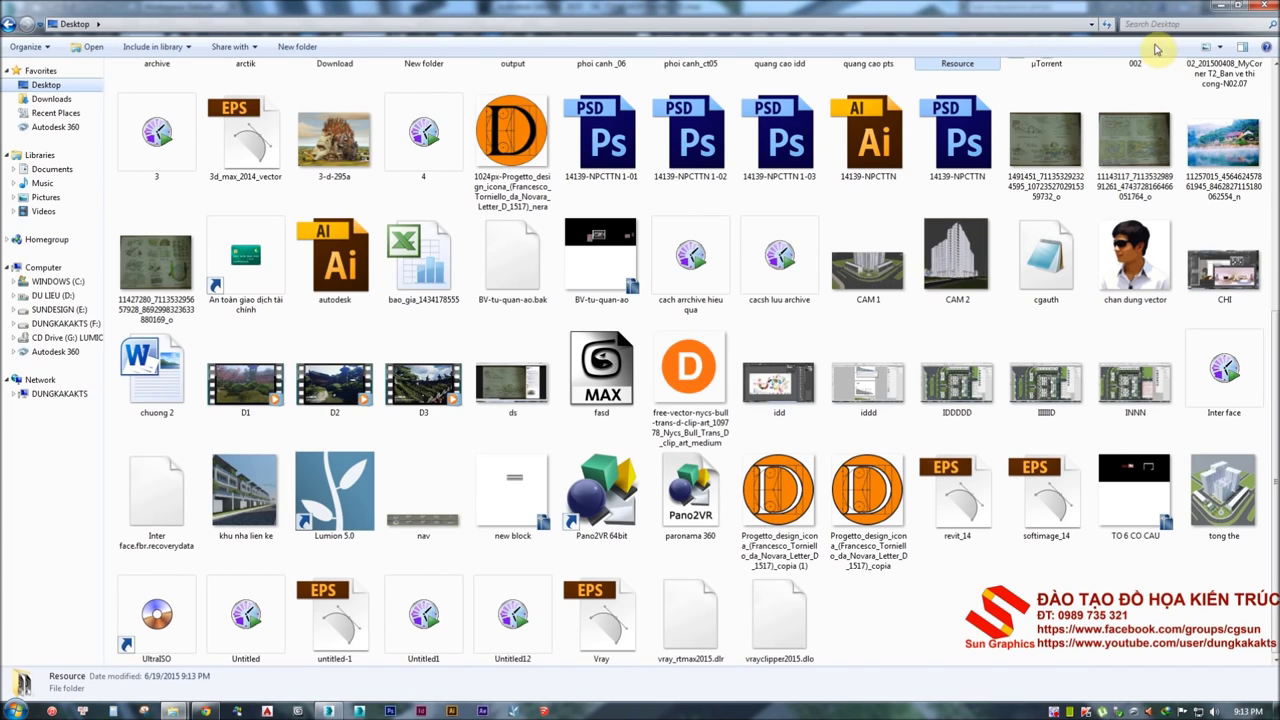
click(1220, 50)
click(1212, 120)
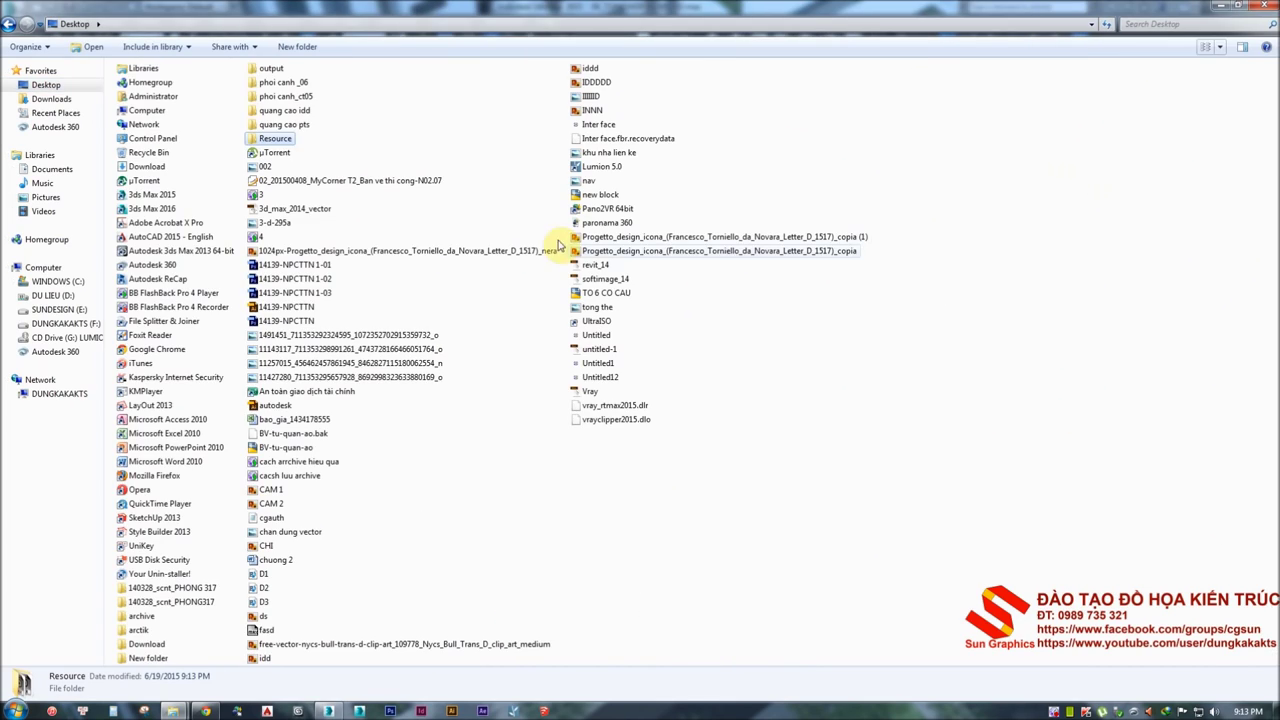
double_click(288, 143)
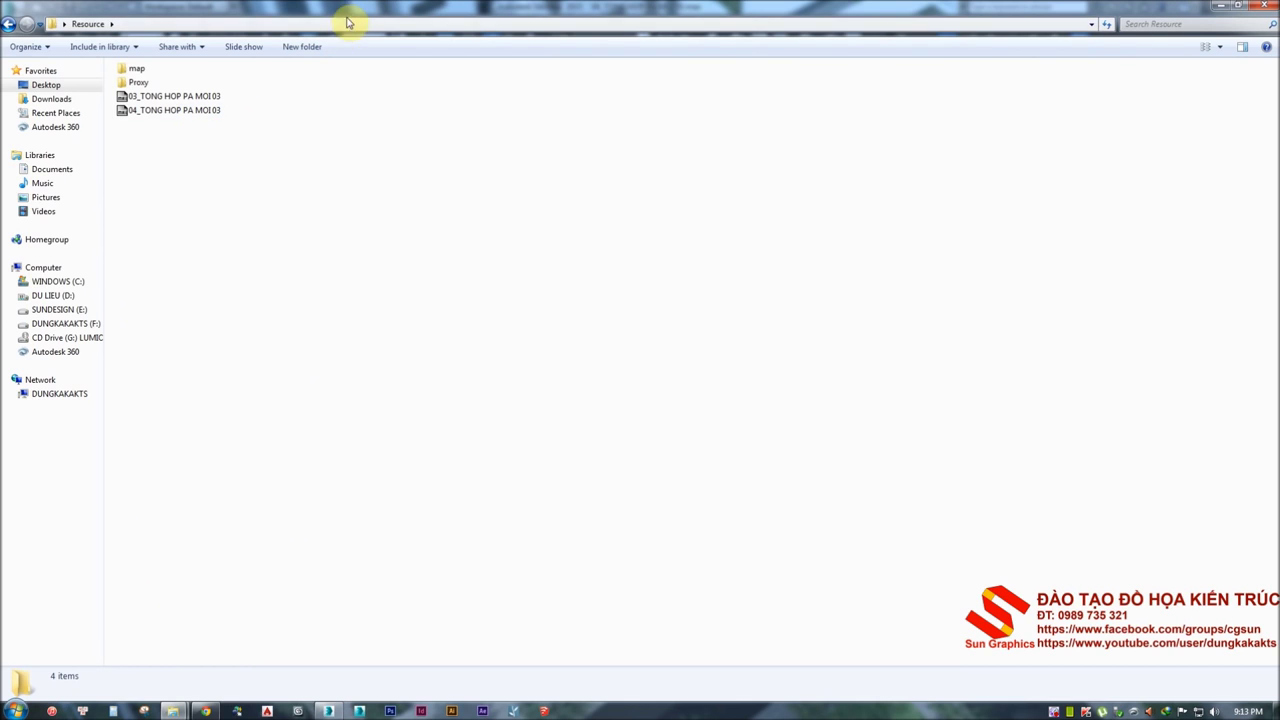
click(1219, 47)
click(1218, 124)
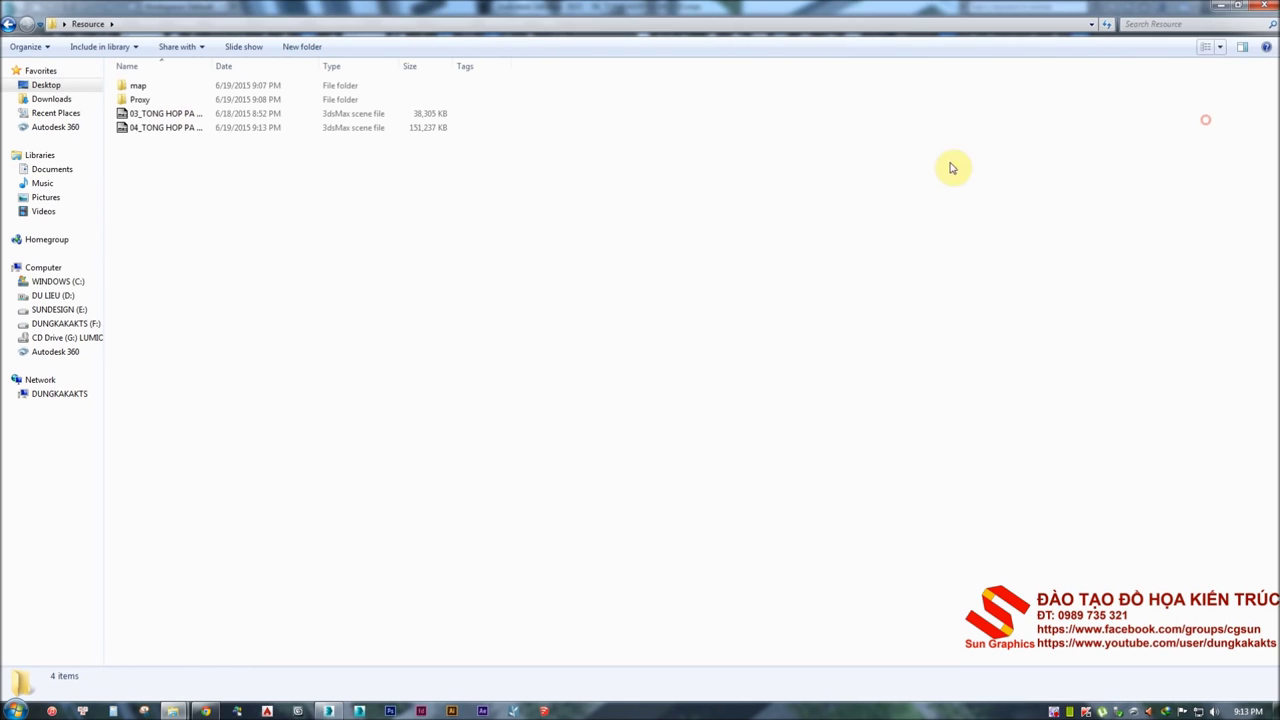
click(180, 132)
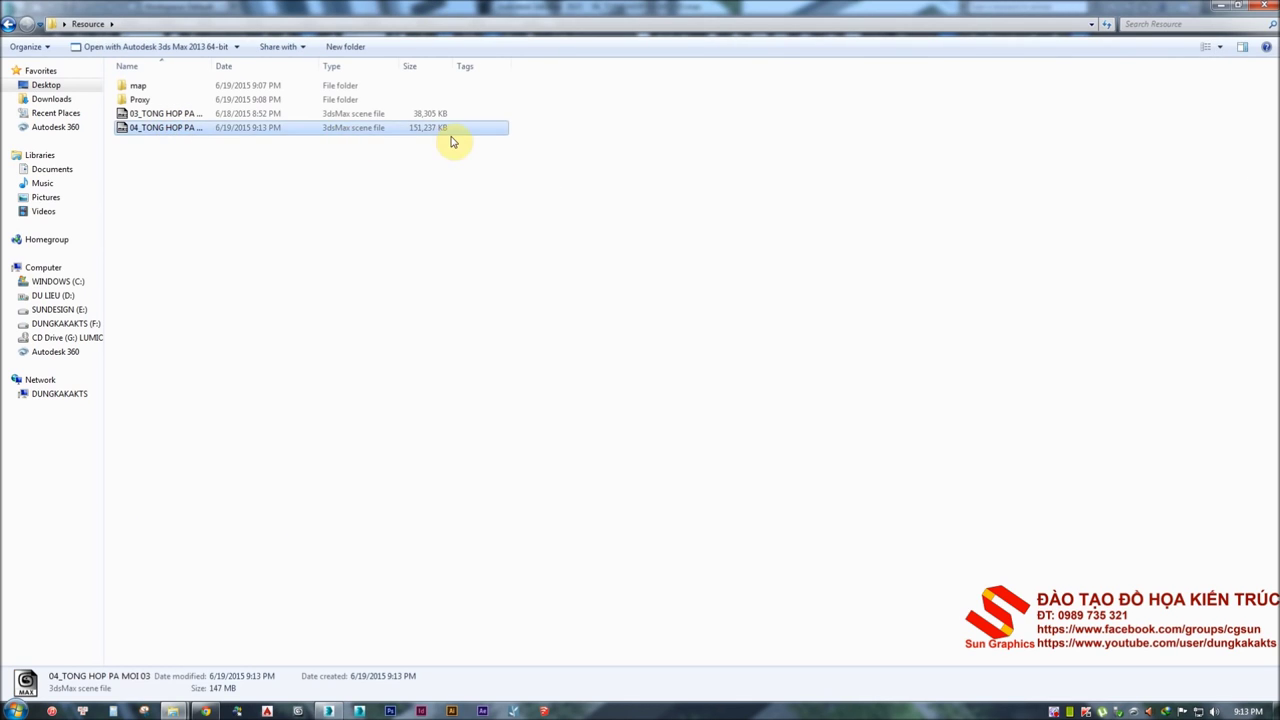
drag(212, 65, 378, 65)
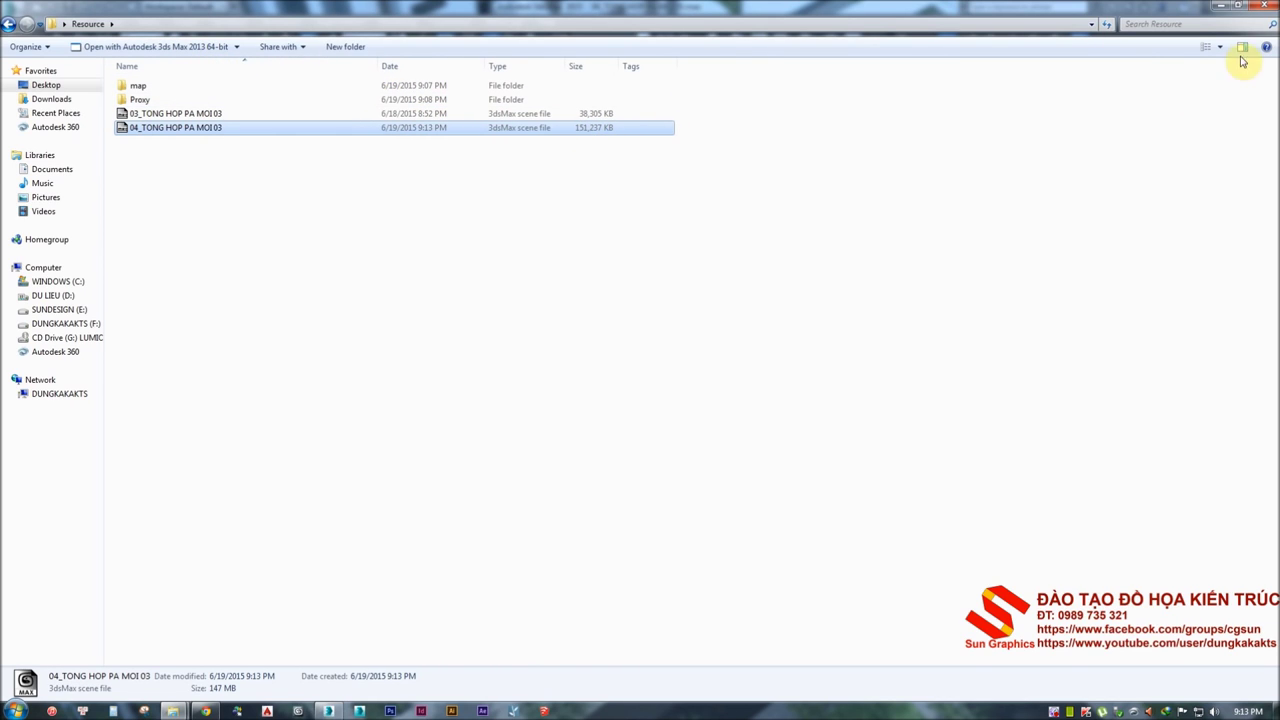
click(1253, 8)
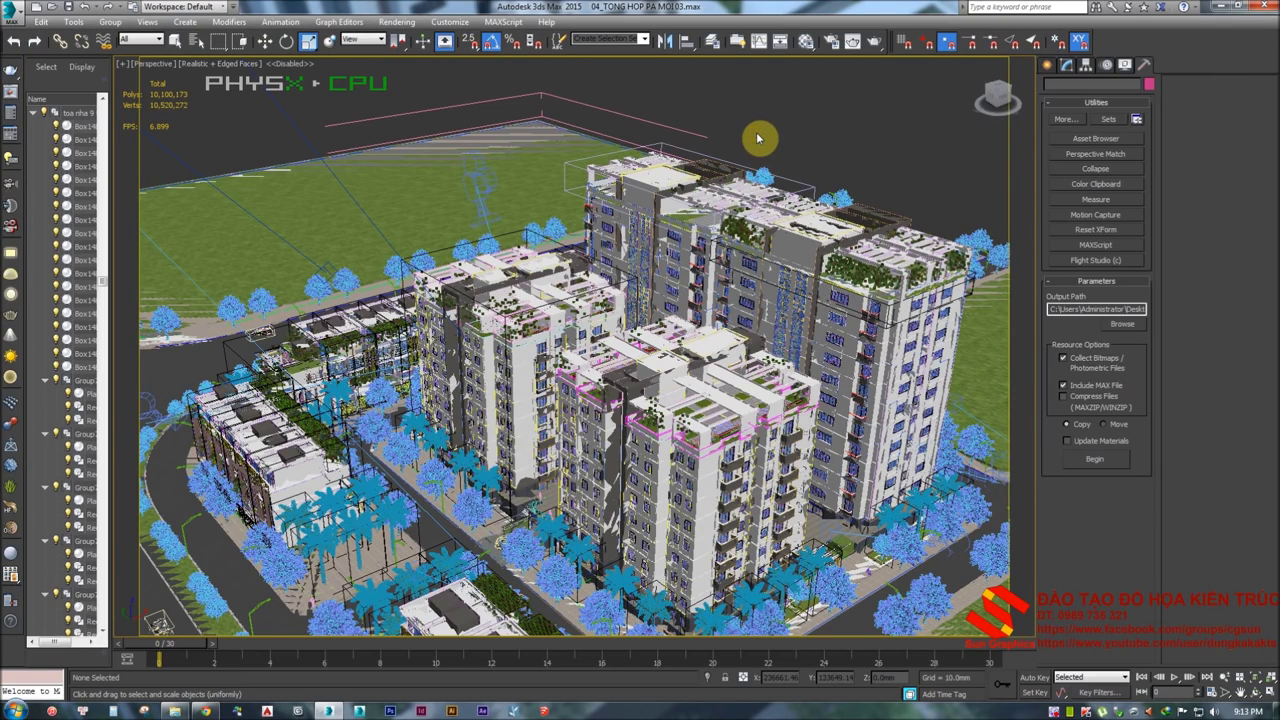
right_click(596, 704)
click(620, 662)
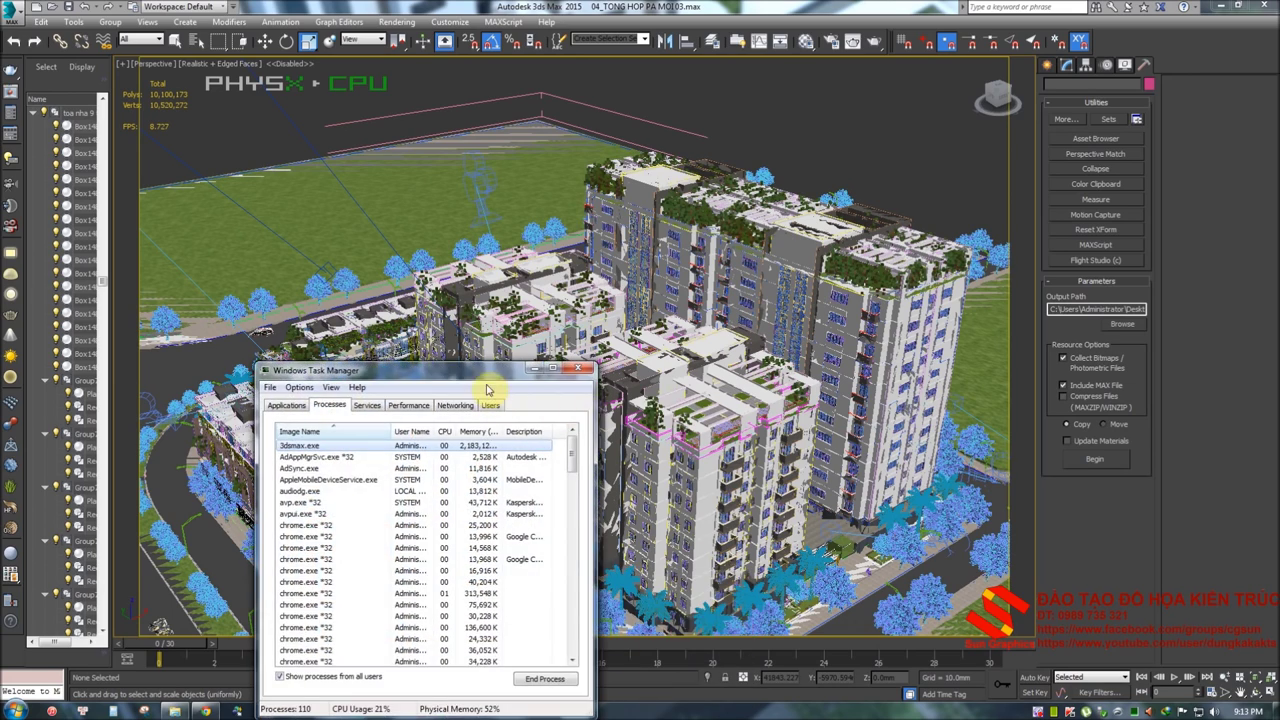
drag(490, 374, 740, 278)
click(648, 314)
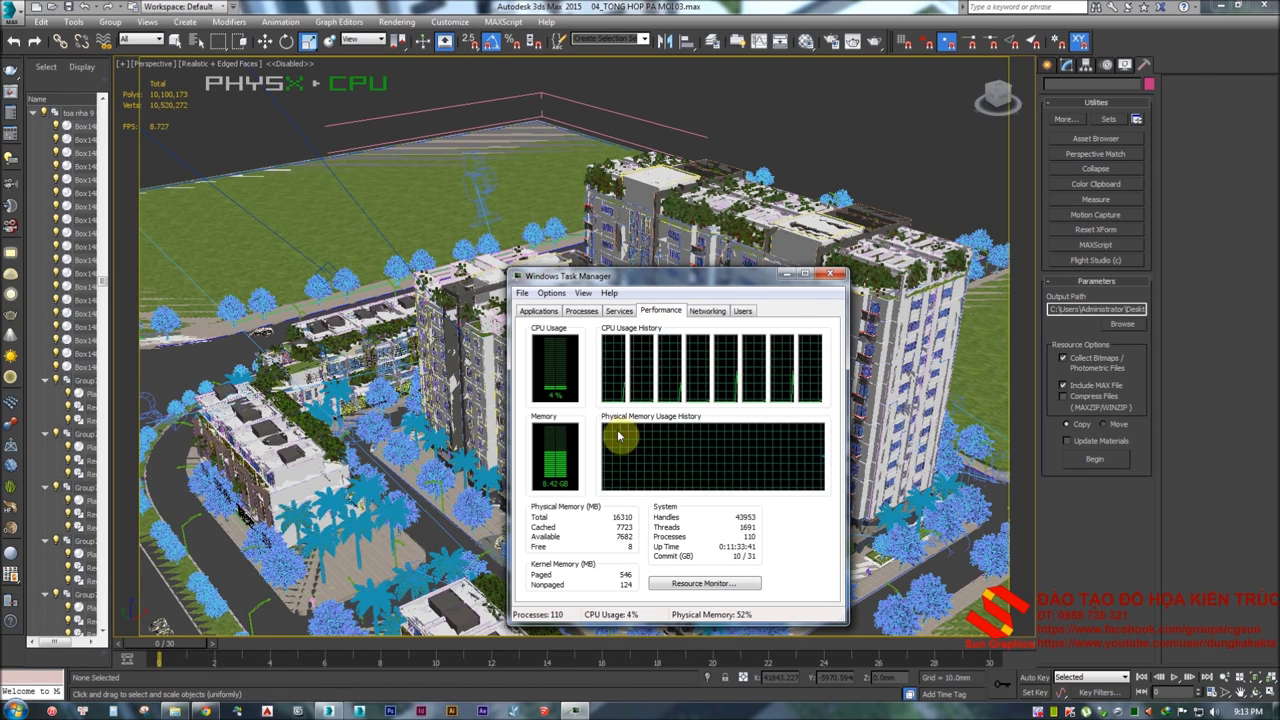
click(584, 316)
click(601, 350)
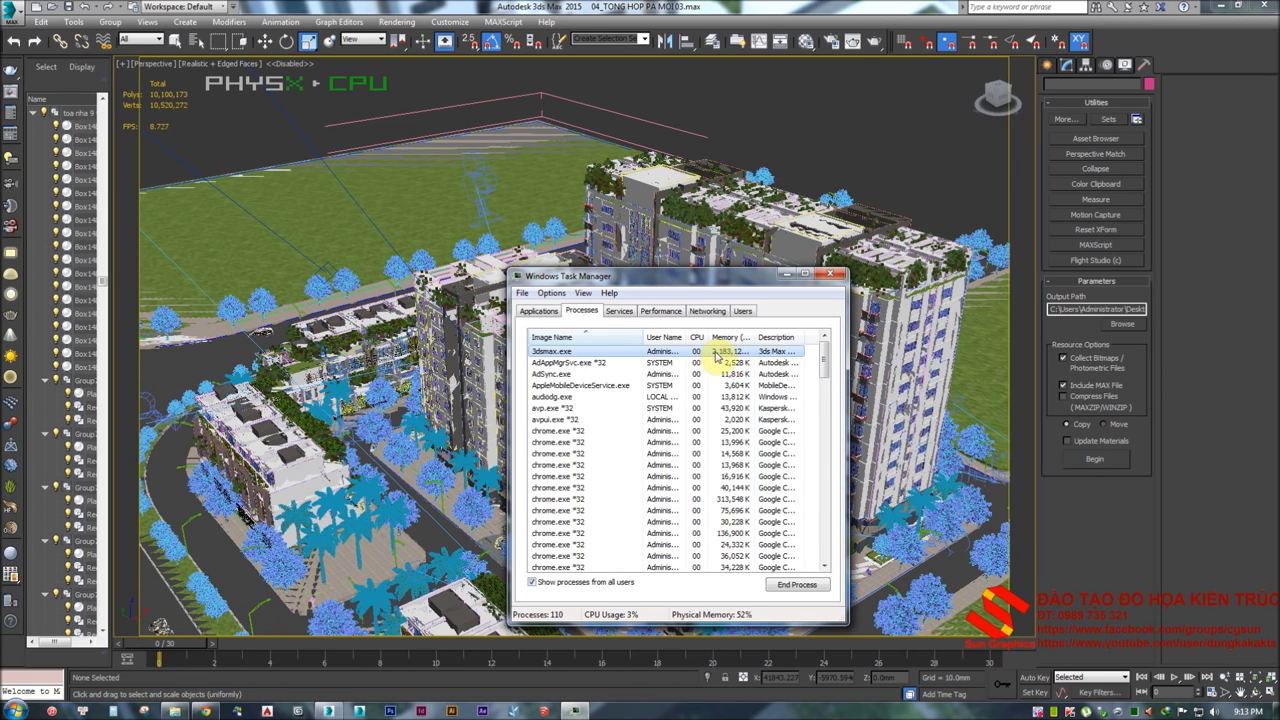
drag(667, 277, 623, 280)
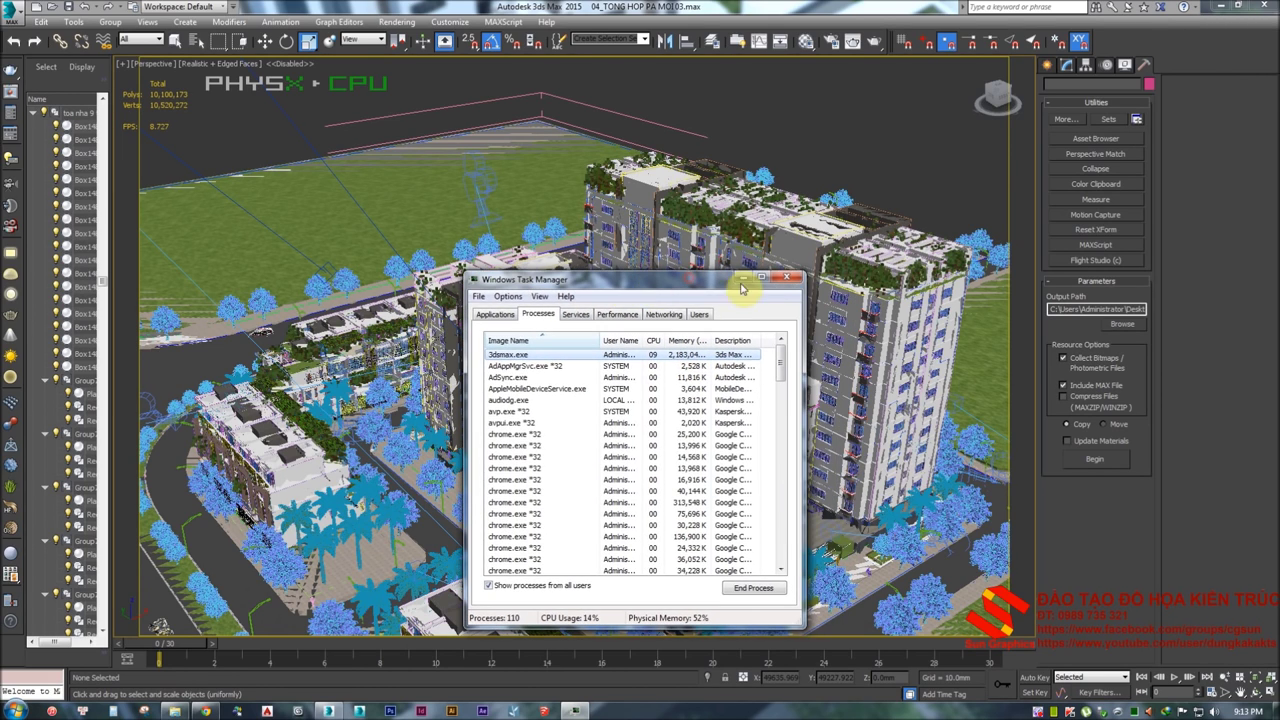
click(786, 279)
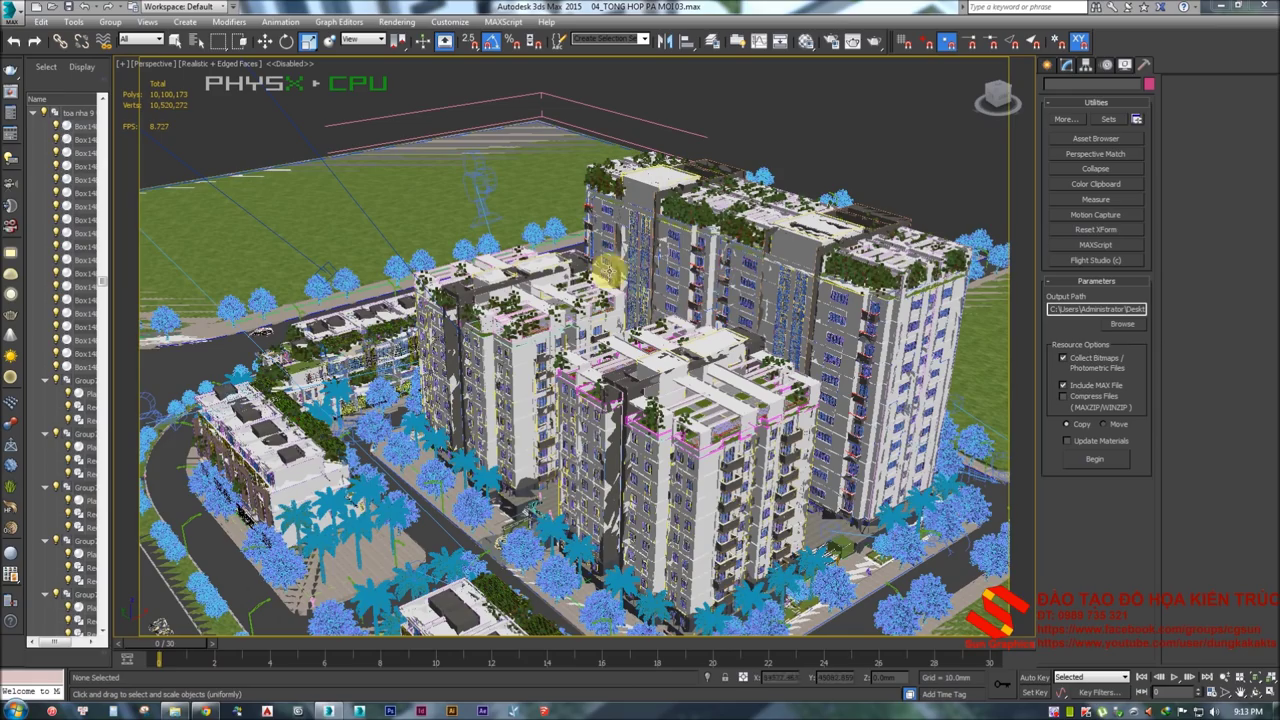
click(785, 141)
Zoom and orbit the Perspective view to see the tower blocks from lower, new angles
scroll(463, 399, up, 3)
scroll(627, 345, down, 3)
scroll(623, 338, down, 2)
scroll(609, 363, up, 3)
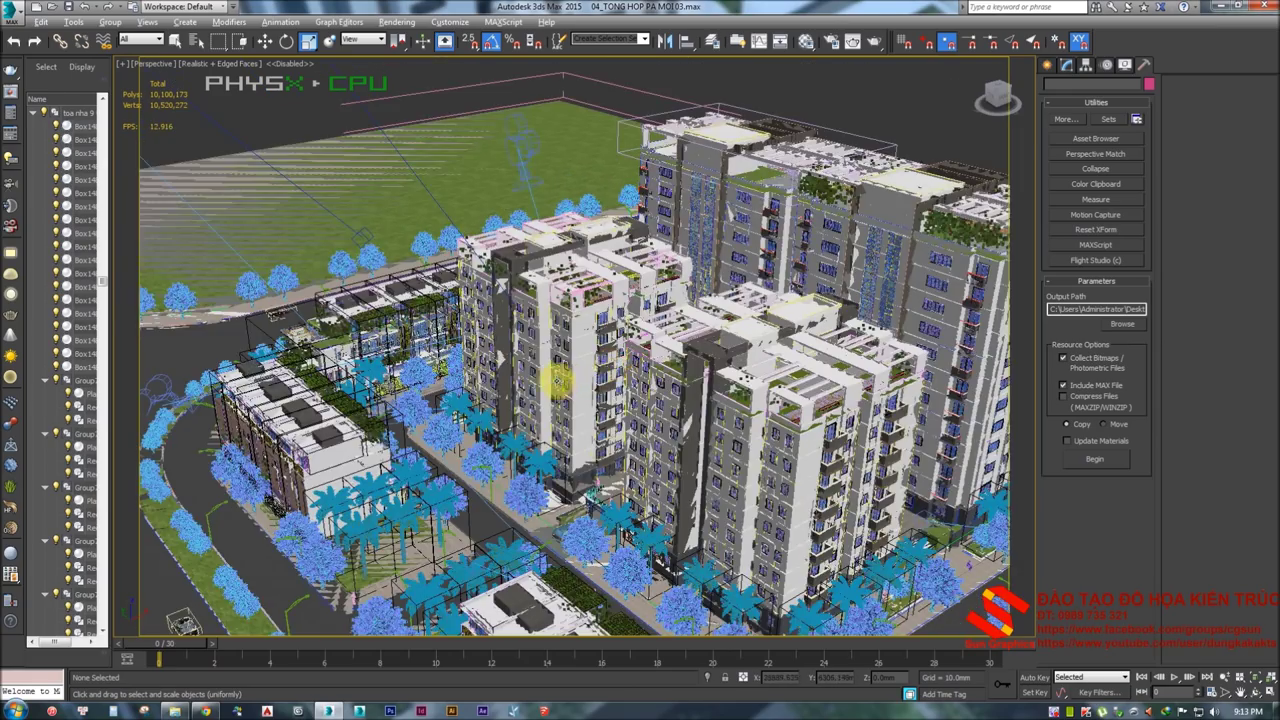
mouse_move(562, 390)
alt+middle_down()
mouse_move(520, 362)
mouse_move(665, 368)
alt+middle_up()
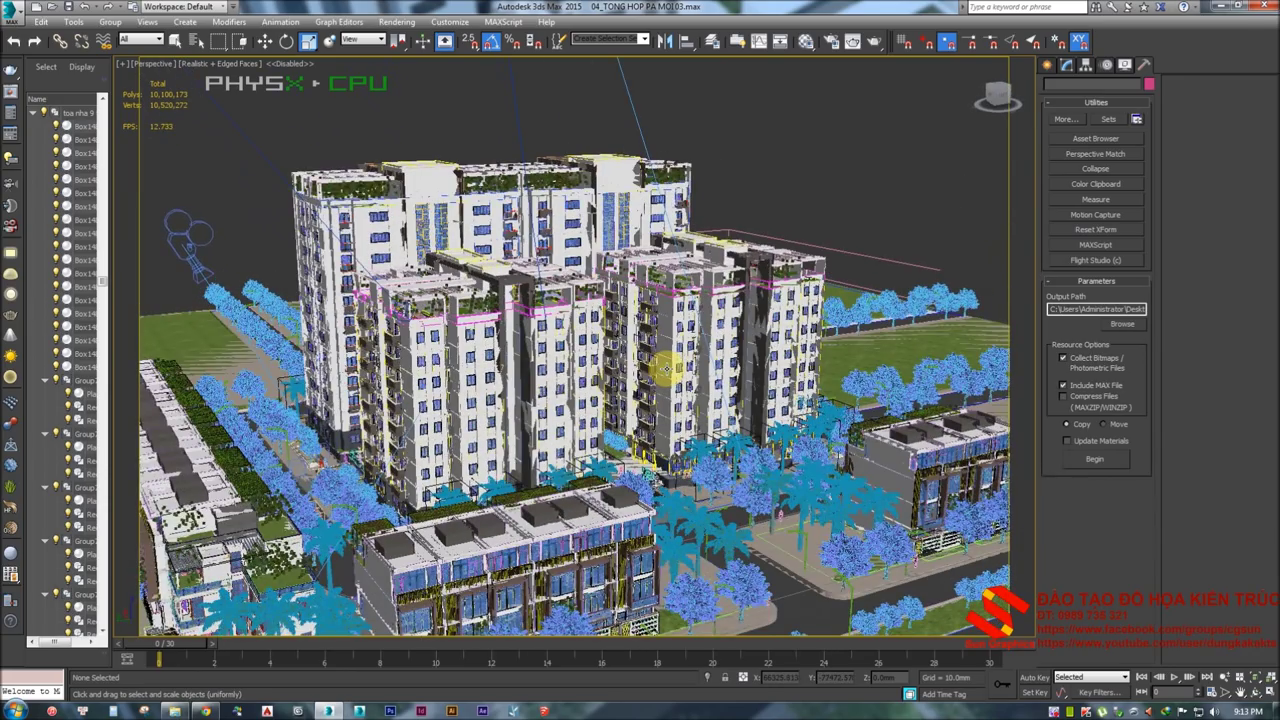
alt+middle_drag(665, 368, 570, 352)
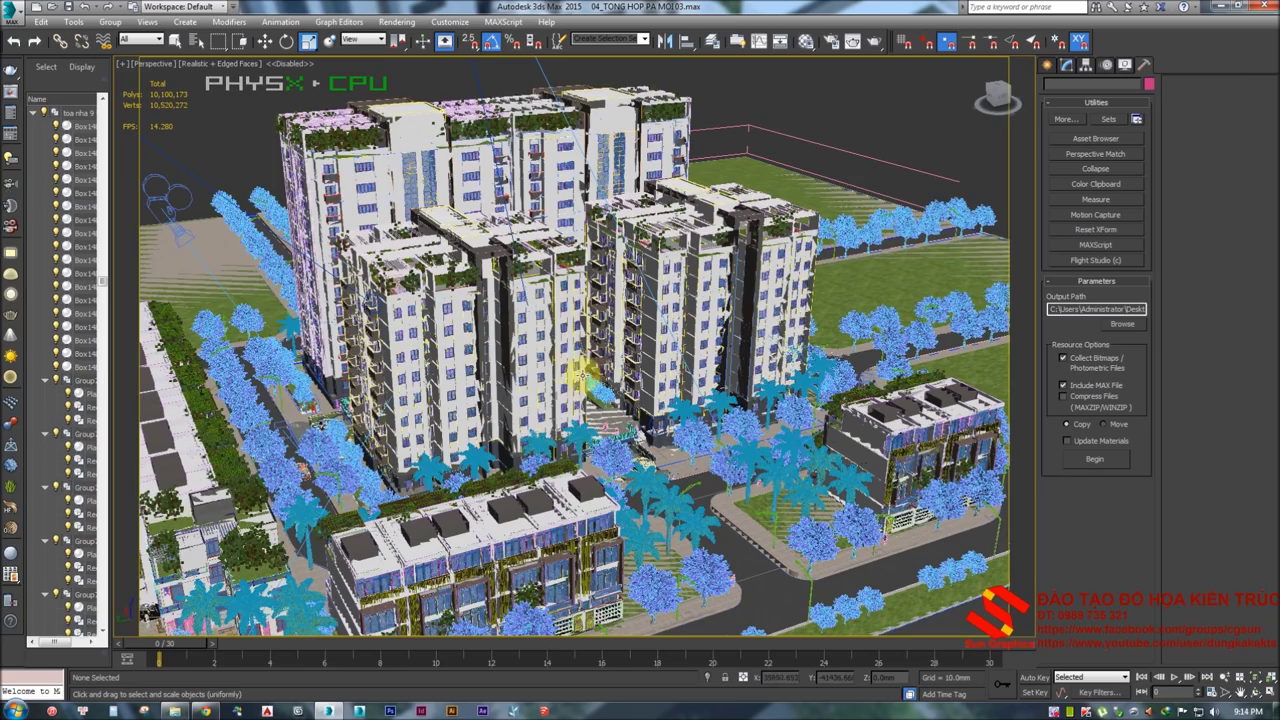
alt+middle_drag(598, 368, 600, 370)
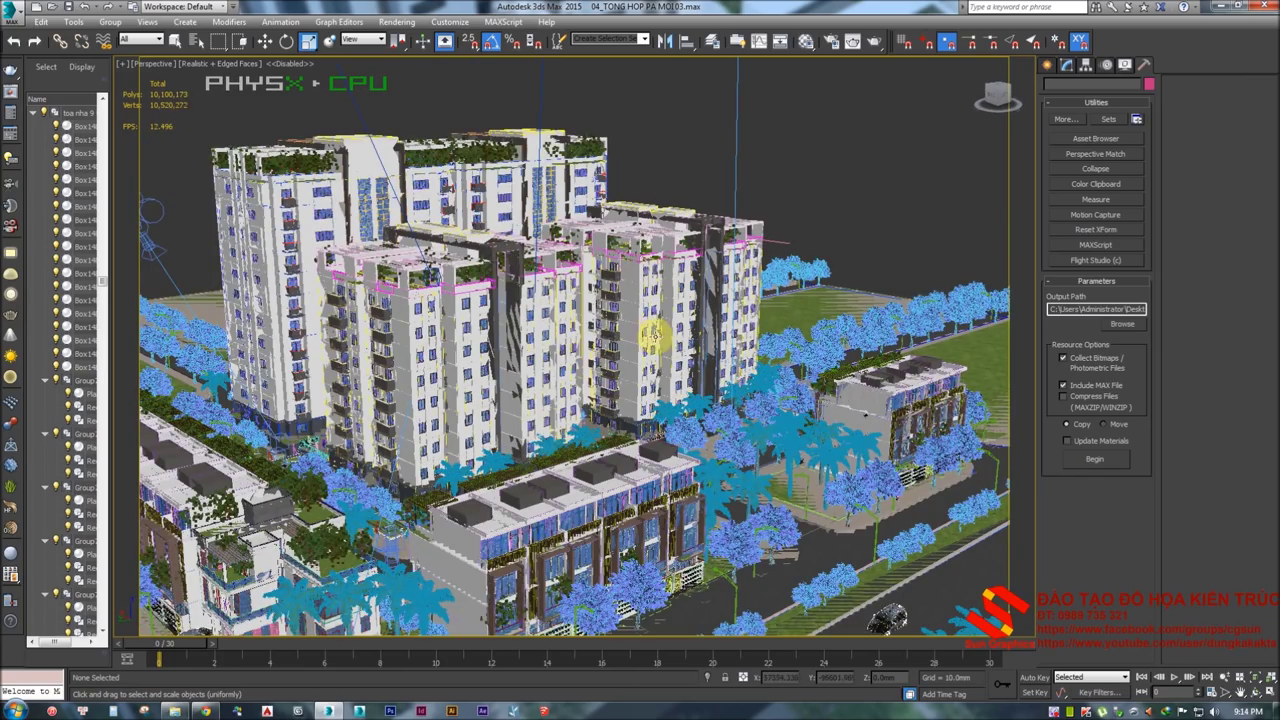
alt+middle_drag(655, 335, 663, 348)
click(449, 21)
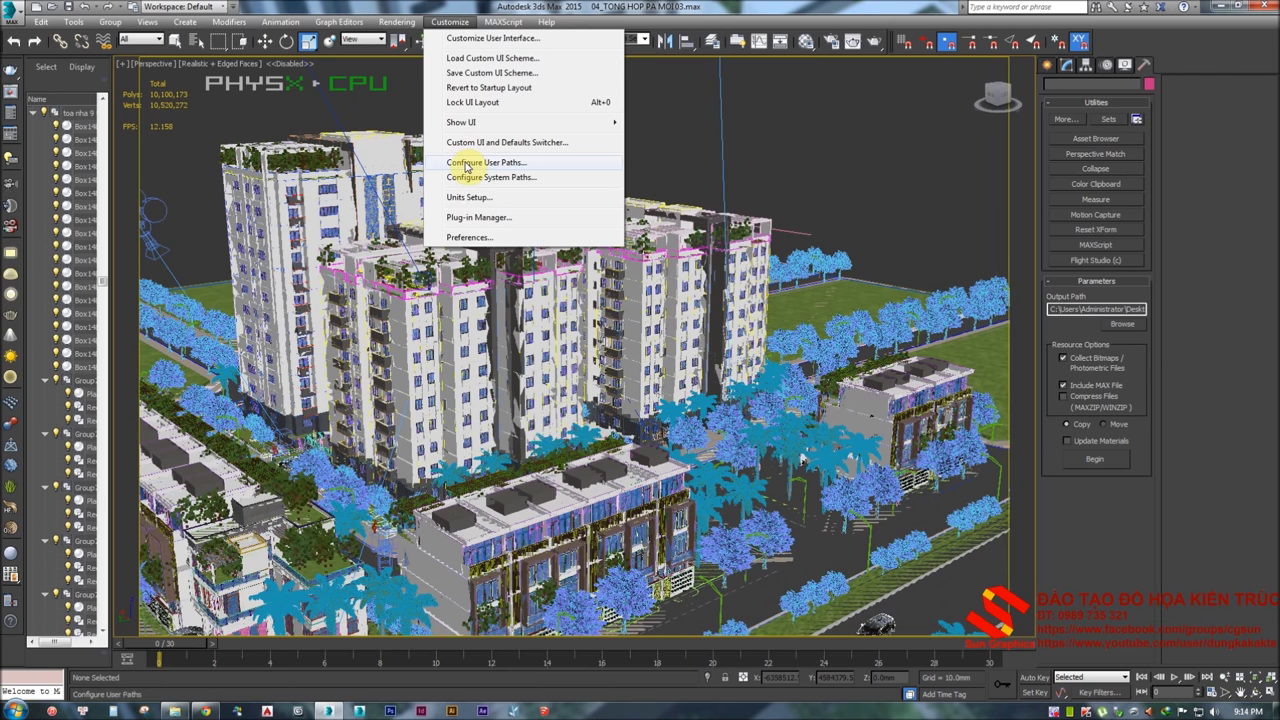
Tick Compress on Save on the Files page of Preferences and confirm with OK
click(655, 100)
click(452, 20)
click(481, 6)
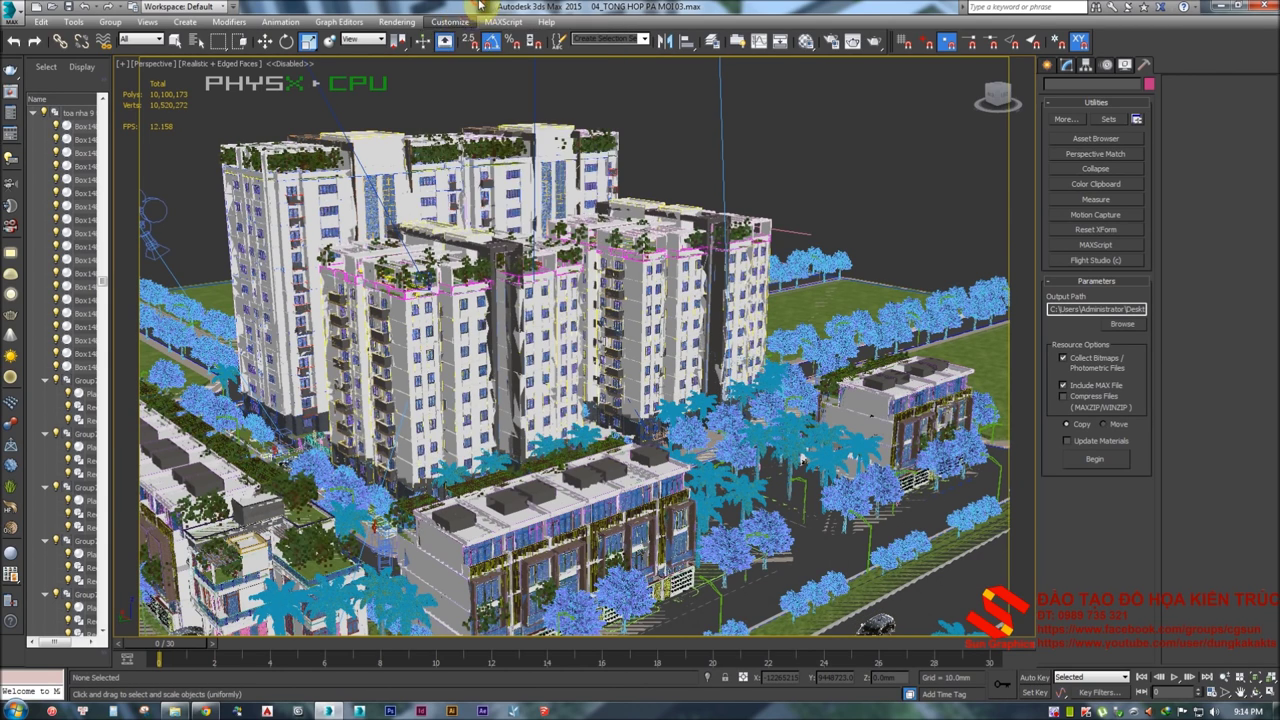
click(460, 25)
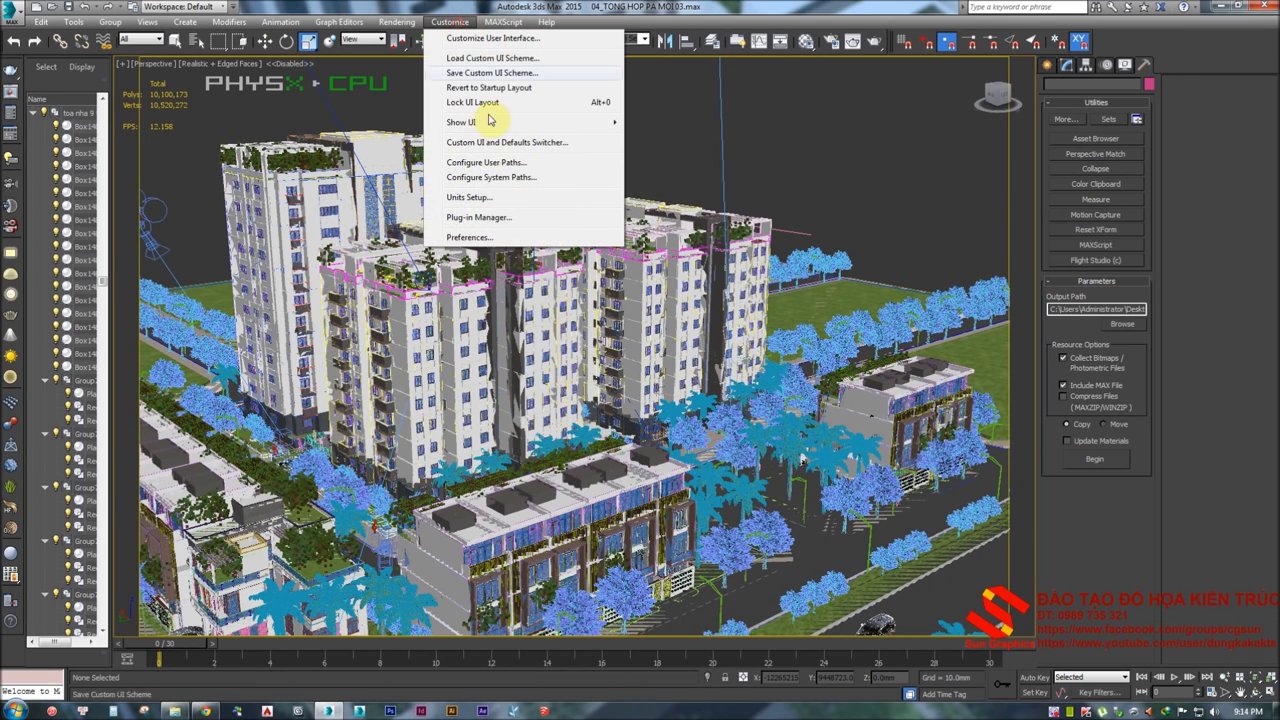
click(493, 241)
drag(565, 150, 590, 143)
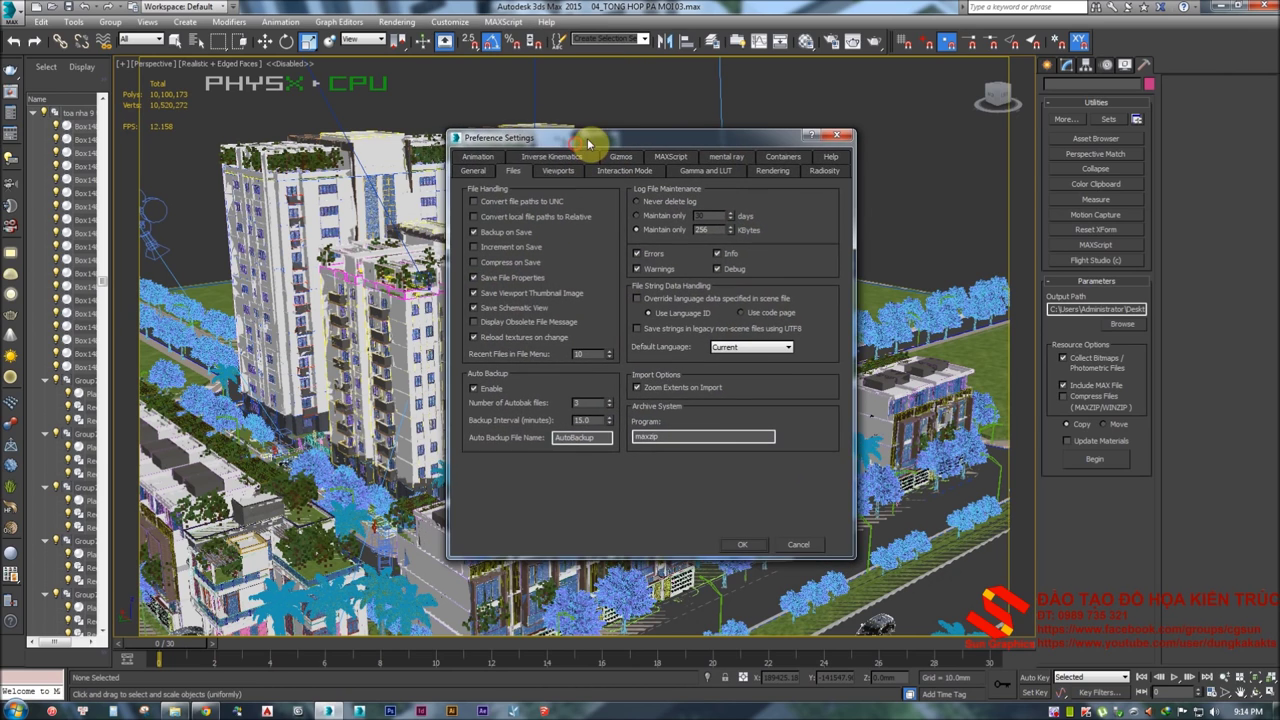
click(486, 174)
click(510, 175)
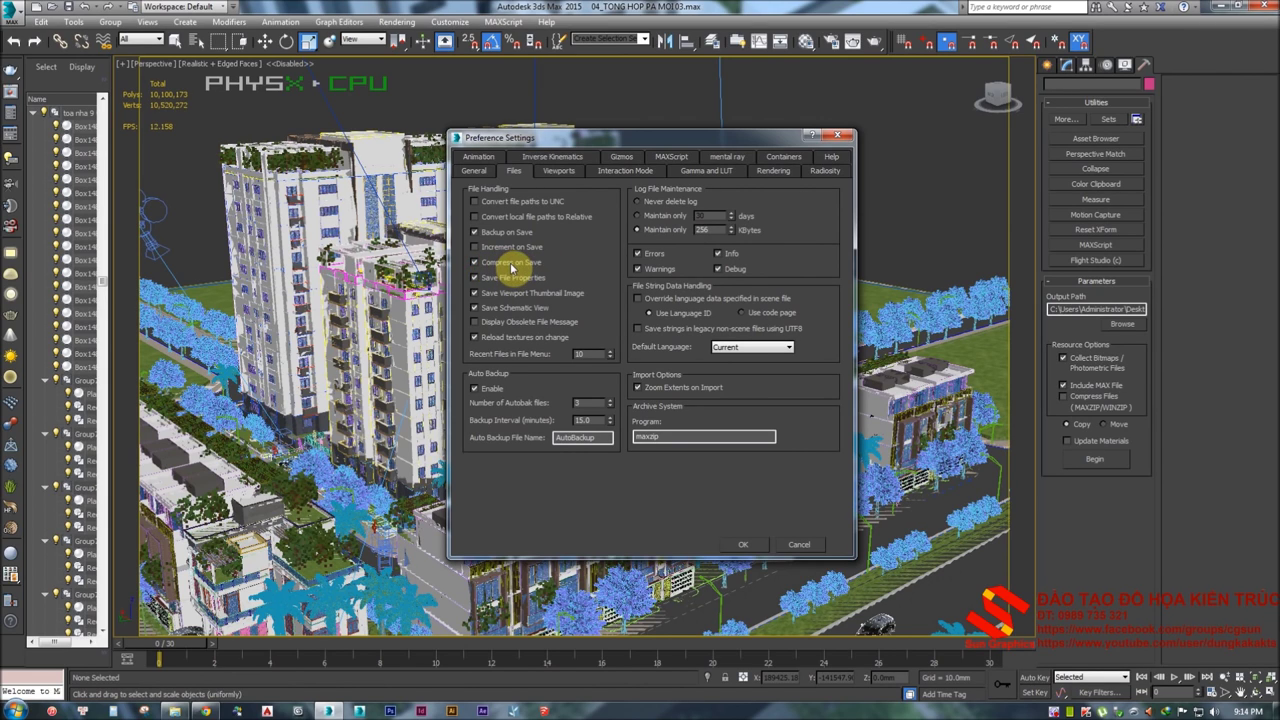
click(476, 262)
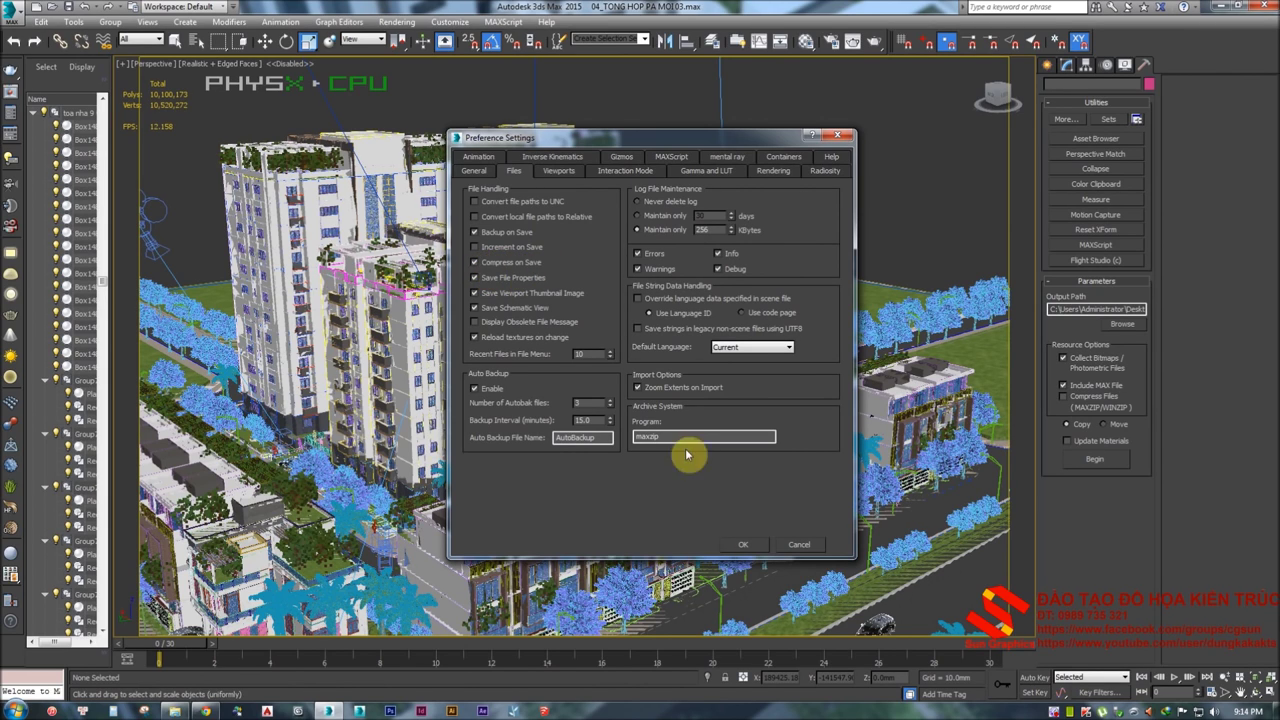
click(740, 545)
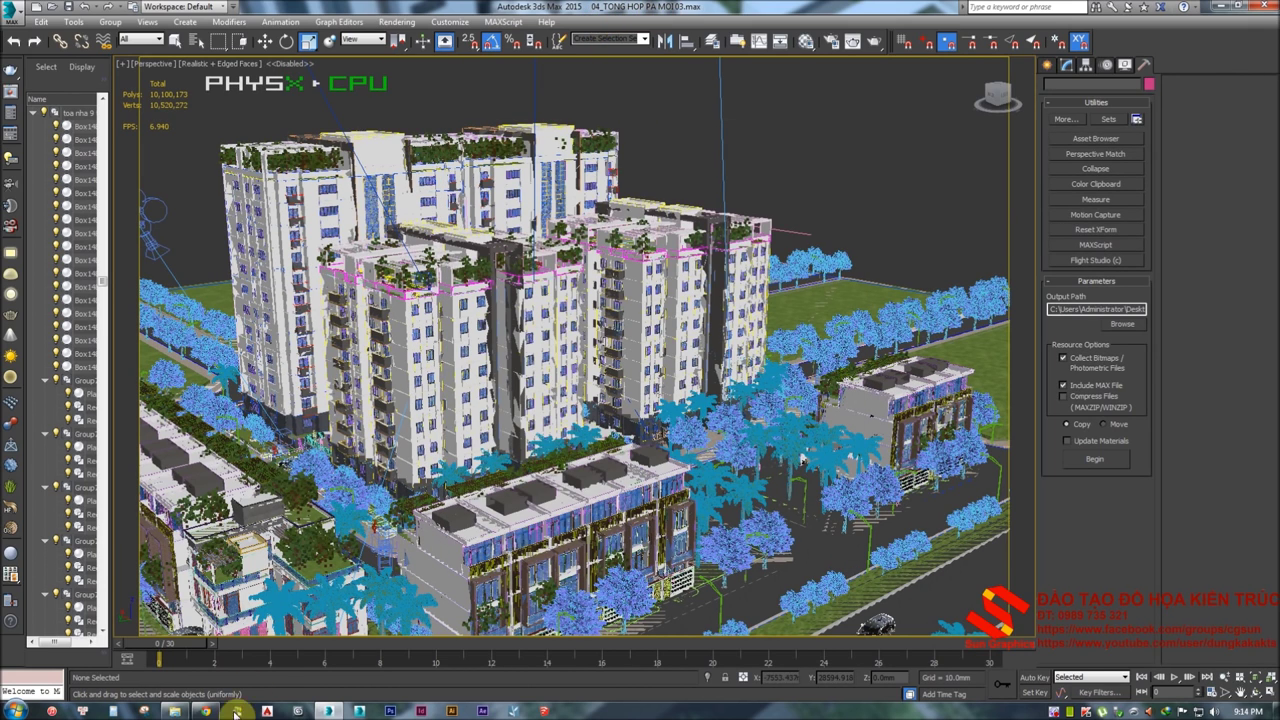
In Explorer, open Desktop > Resource and select the 04_TONG HOP PA MOI 03 scene file
click(174, 710)
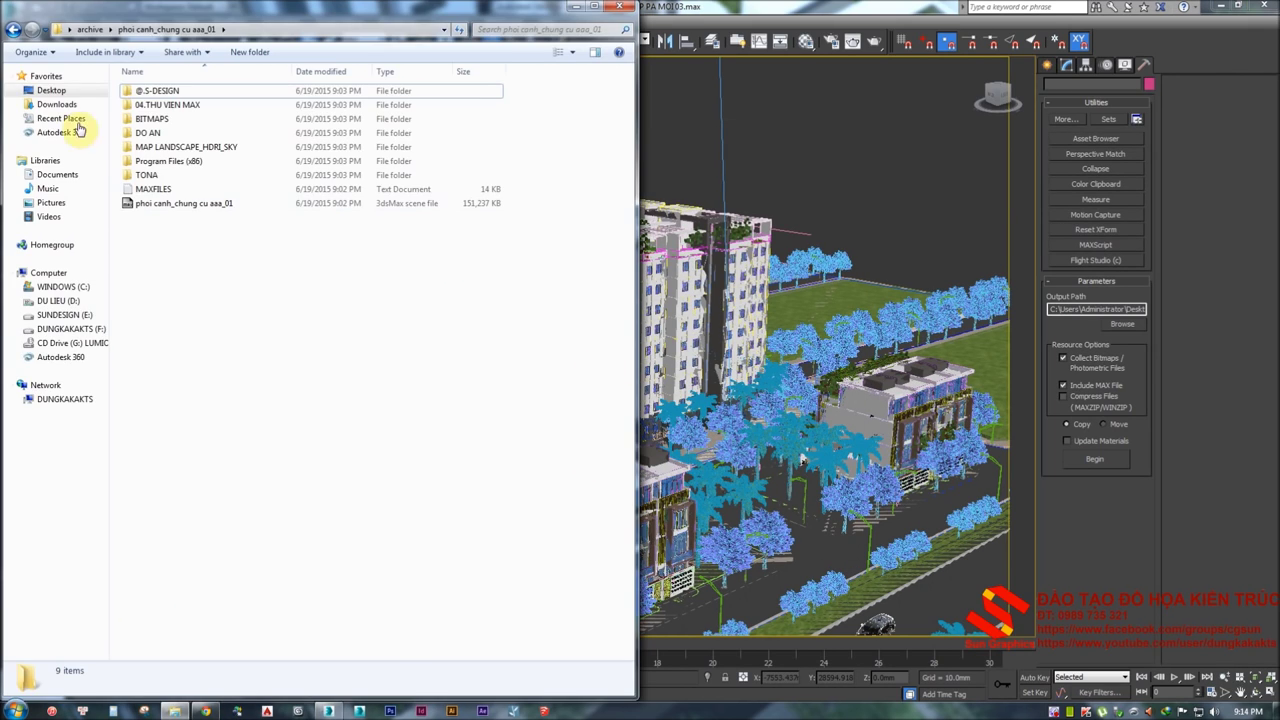
click(50, 90)
double_click(296, 174)
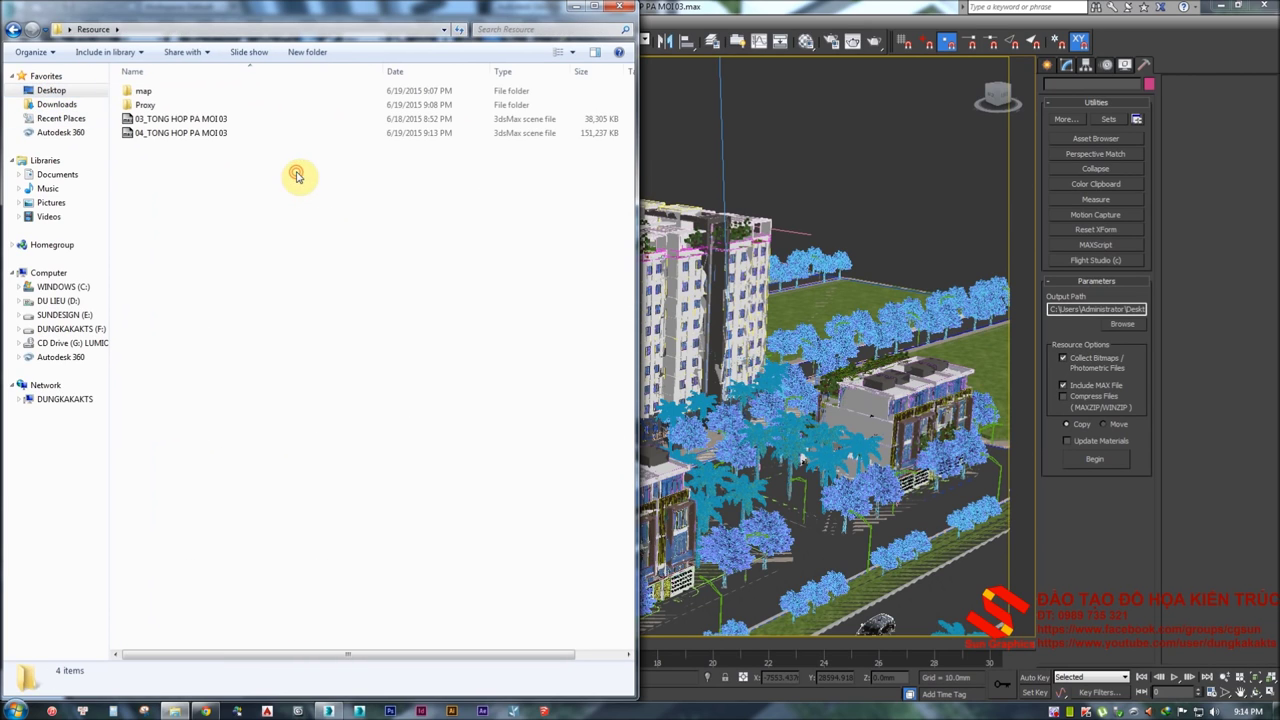
click(284, 134)
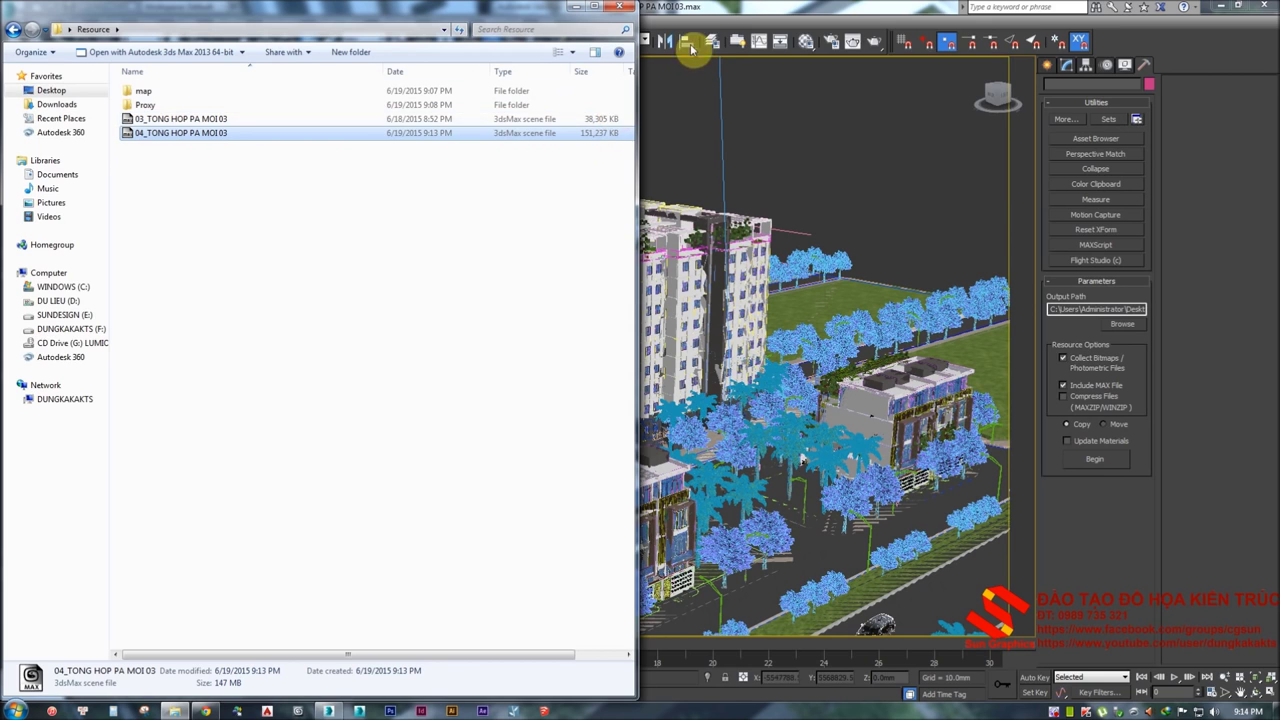
Re-save the scene in 3ds Max, then snap the Resource folder window to the right half
click(858, 15)
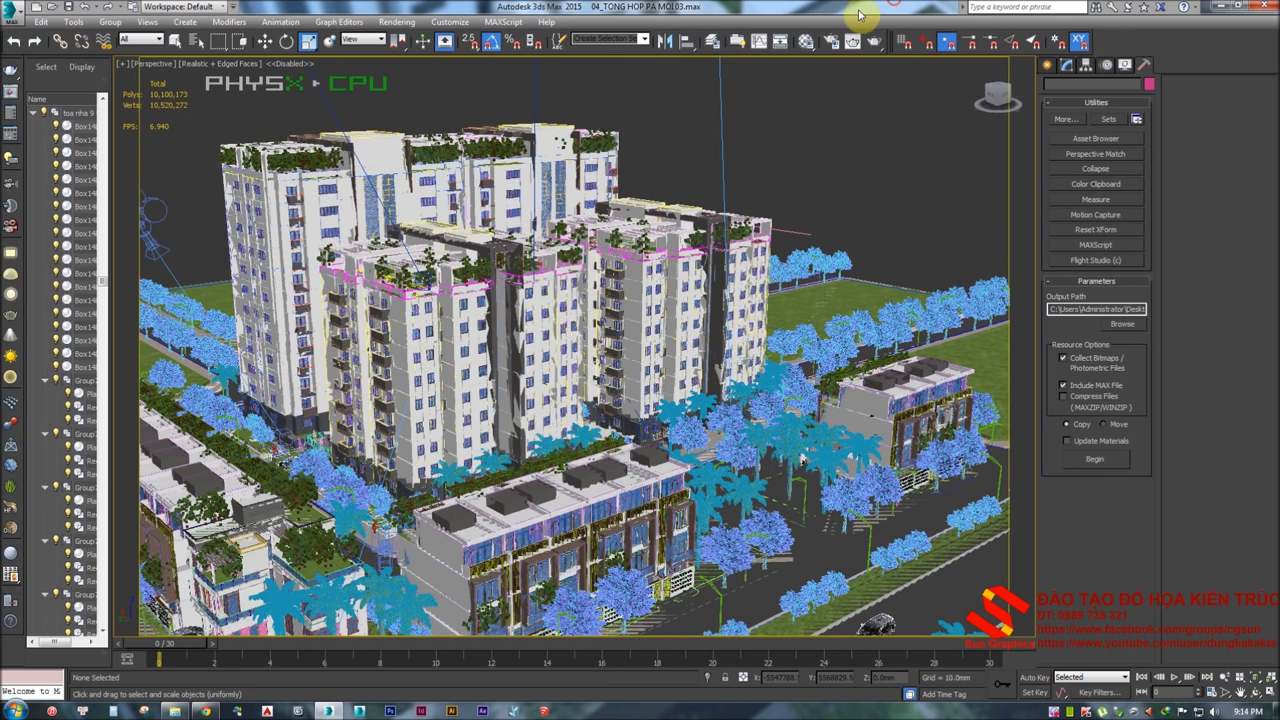
click(68, 8)
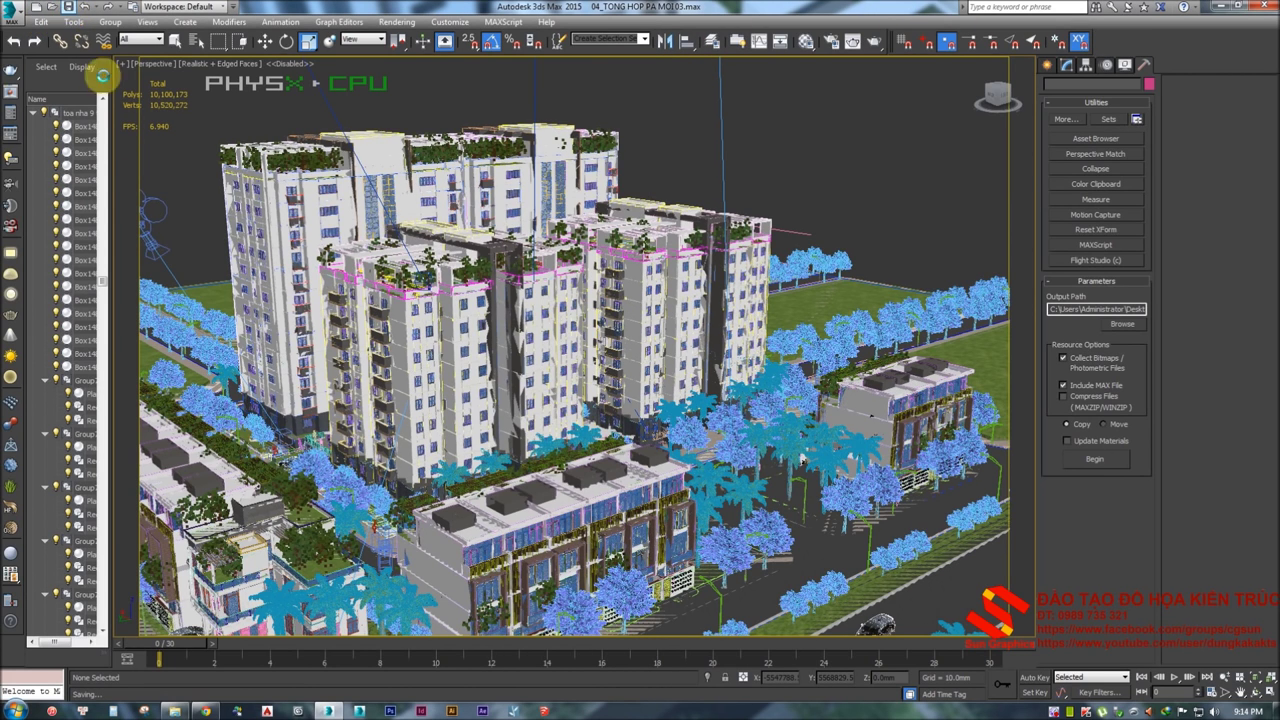
click(174, 710)
drag(443, 23, 1268, 148)
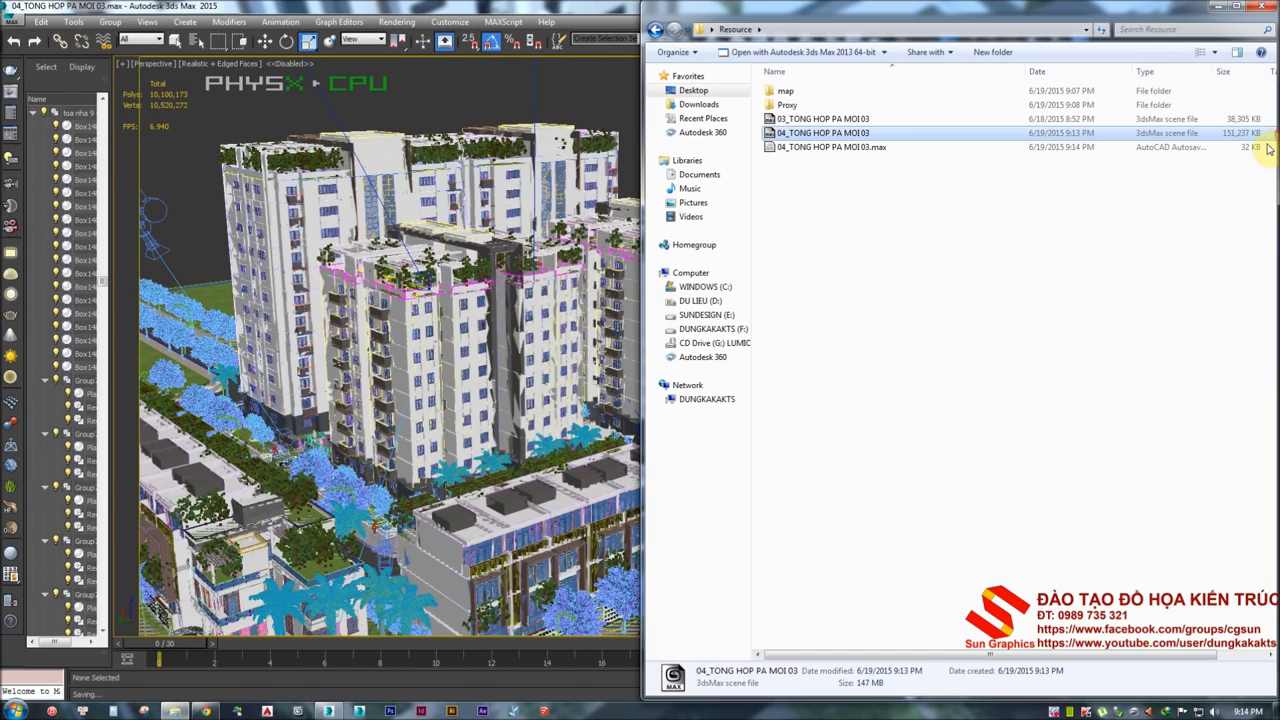
Refresh the Resource folder repeatedly to check the 04 scene file's new size, then close it
right_click(974, 194)
click(1007, 256)
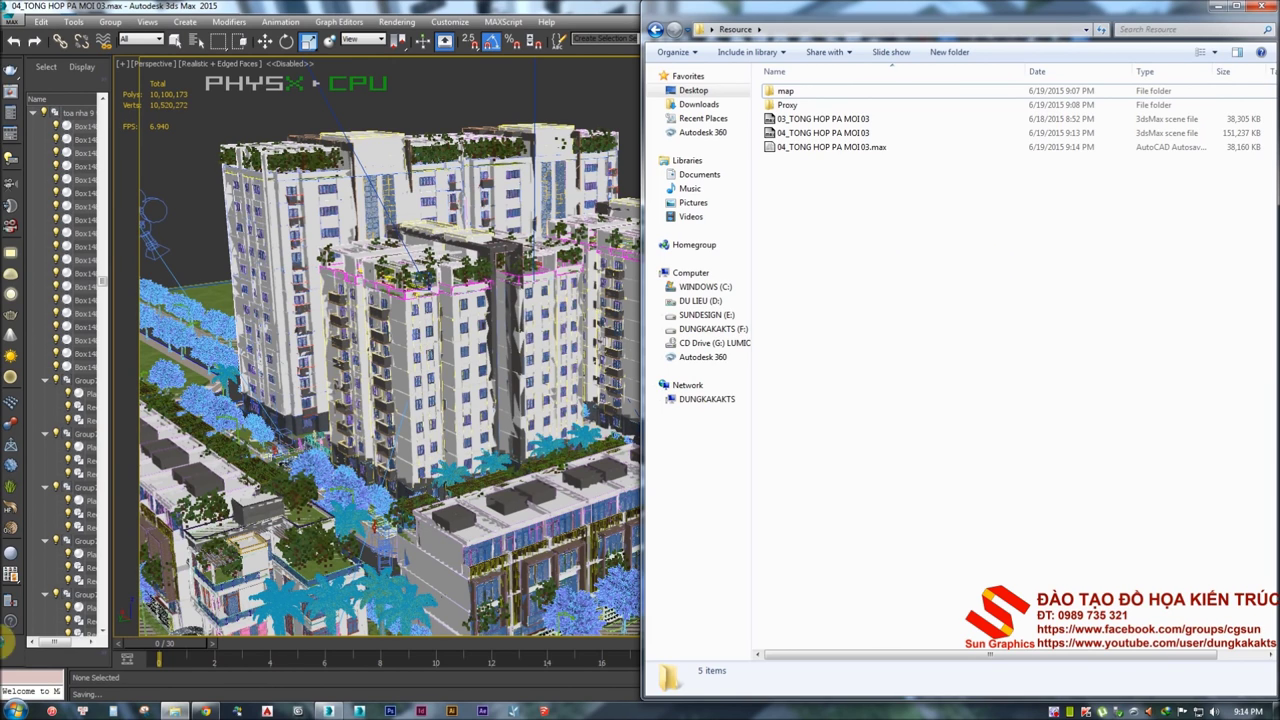
click(820, 133)
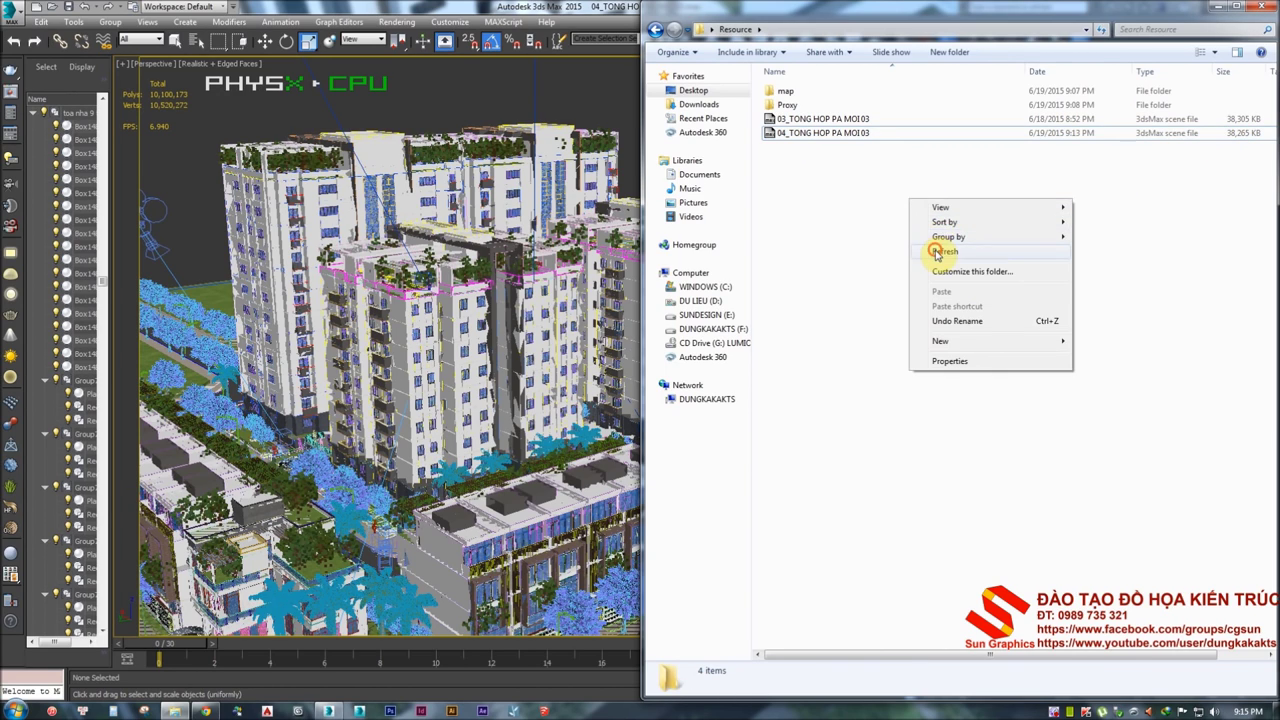
click(938, 252)
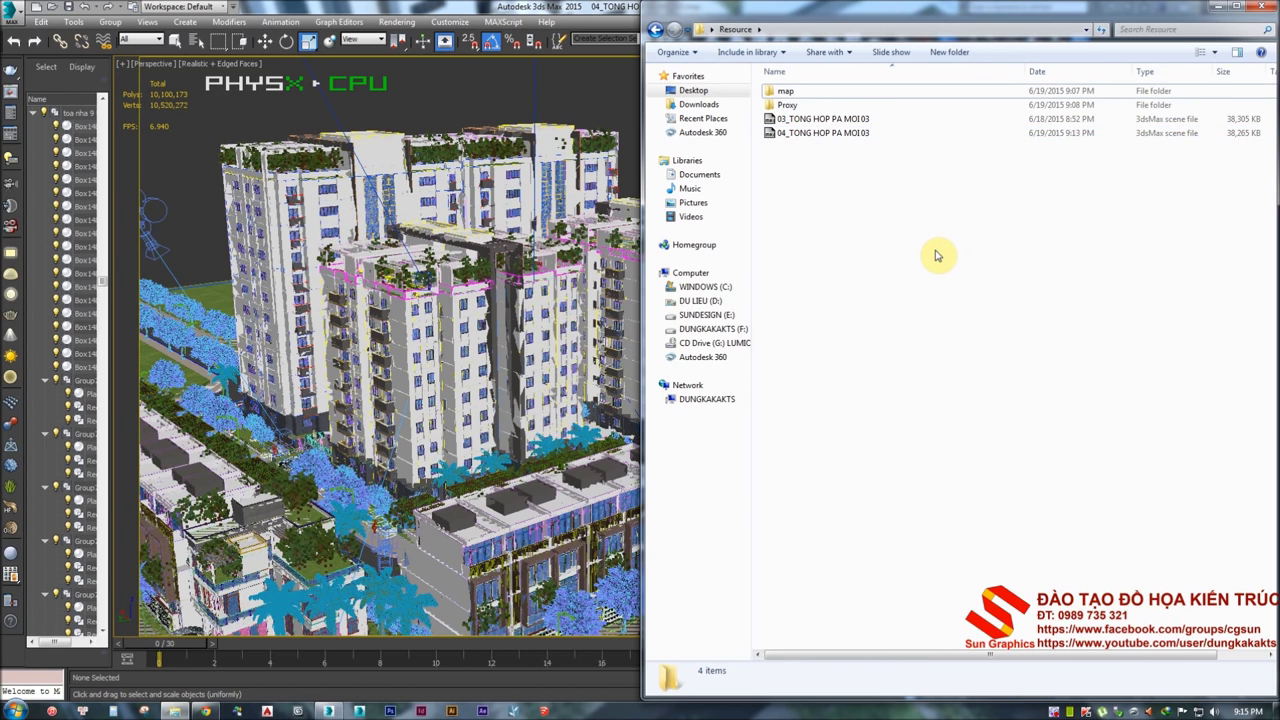
right_click(937, 256)
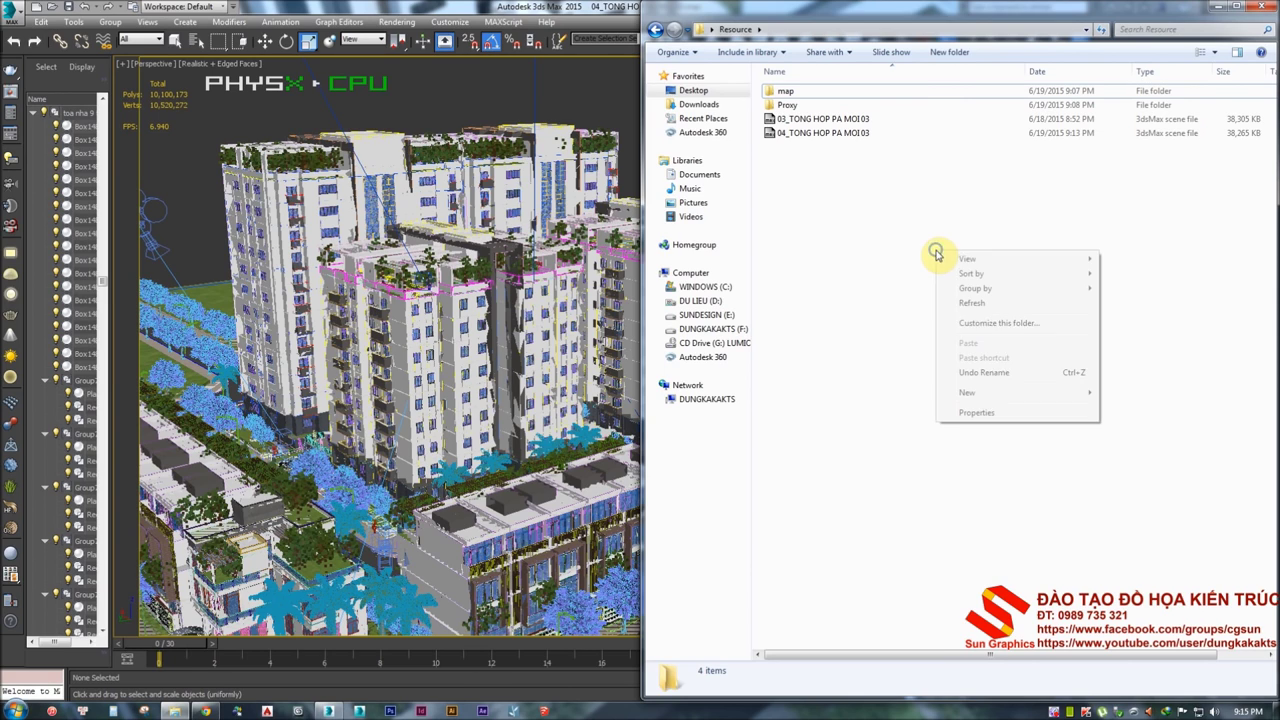
click(988, 308)
right_click(902, 254)
click(910, 306)
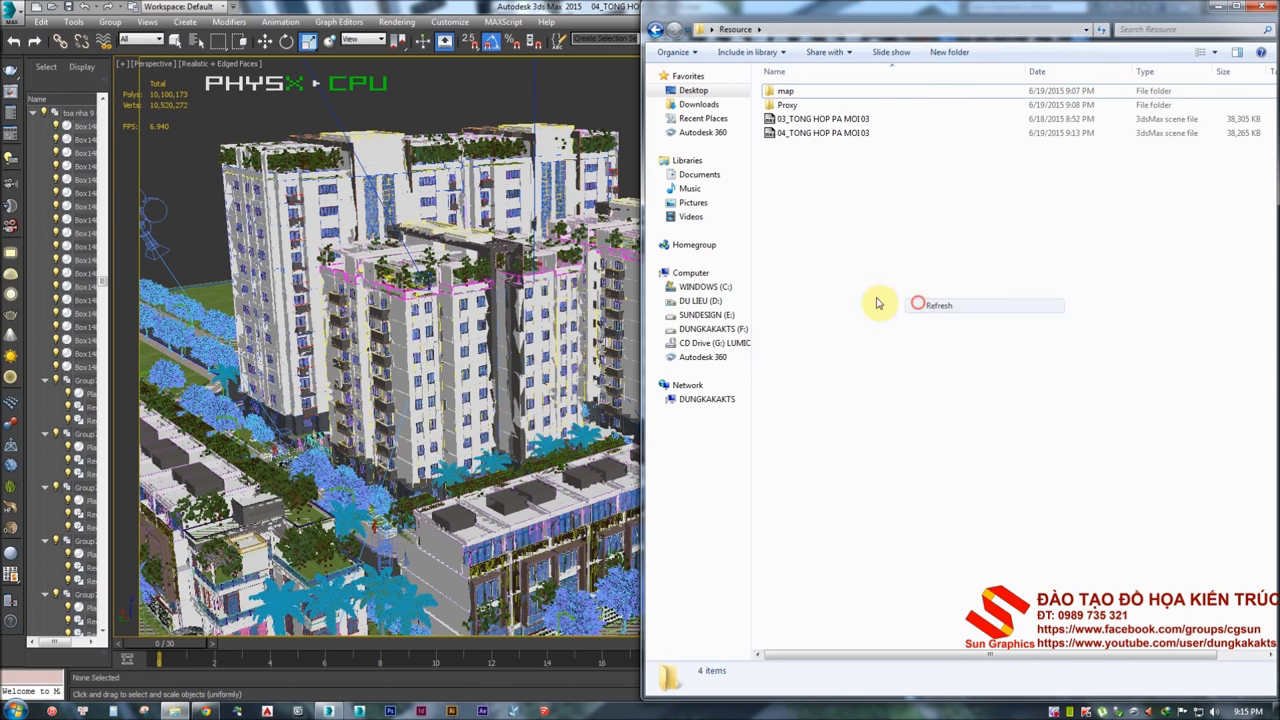
click(1218, 8)
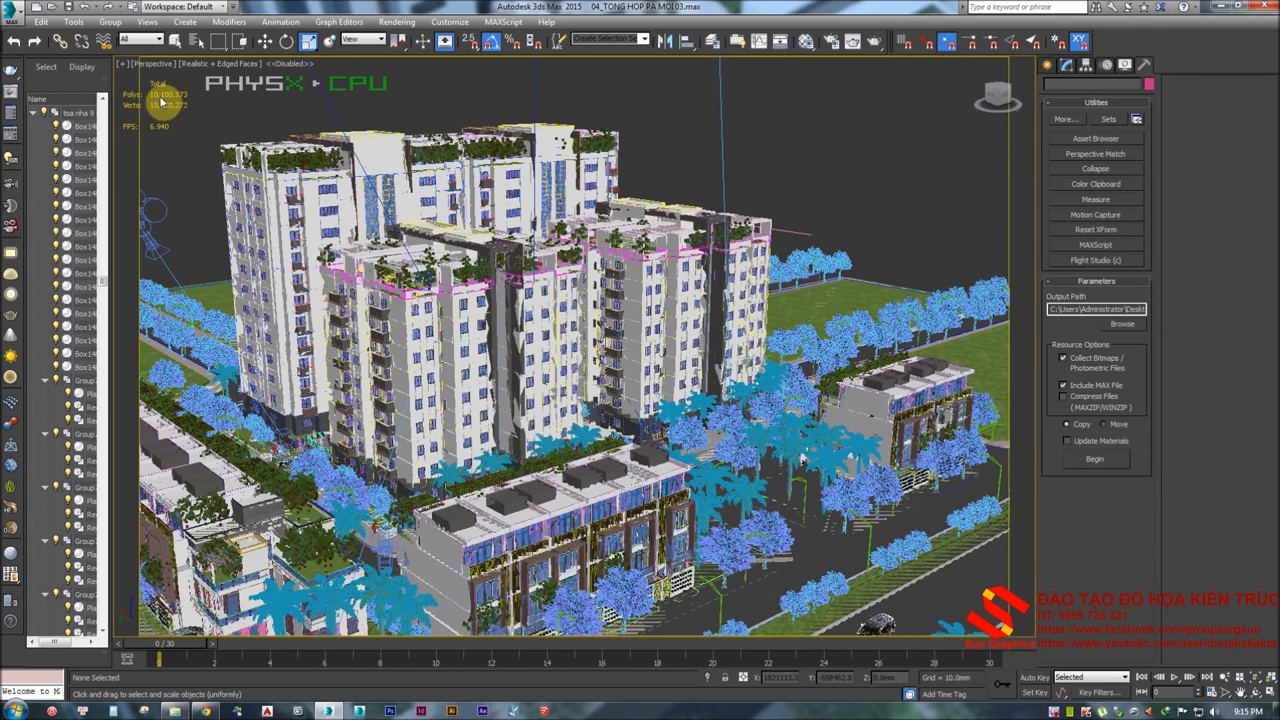
Reopen the Resource folder and refresh once more to confirm 38,265 KB, then close it
click(190, 711)
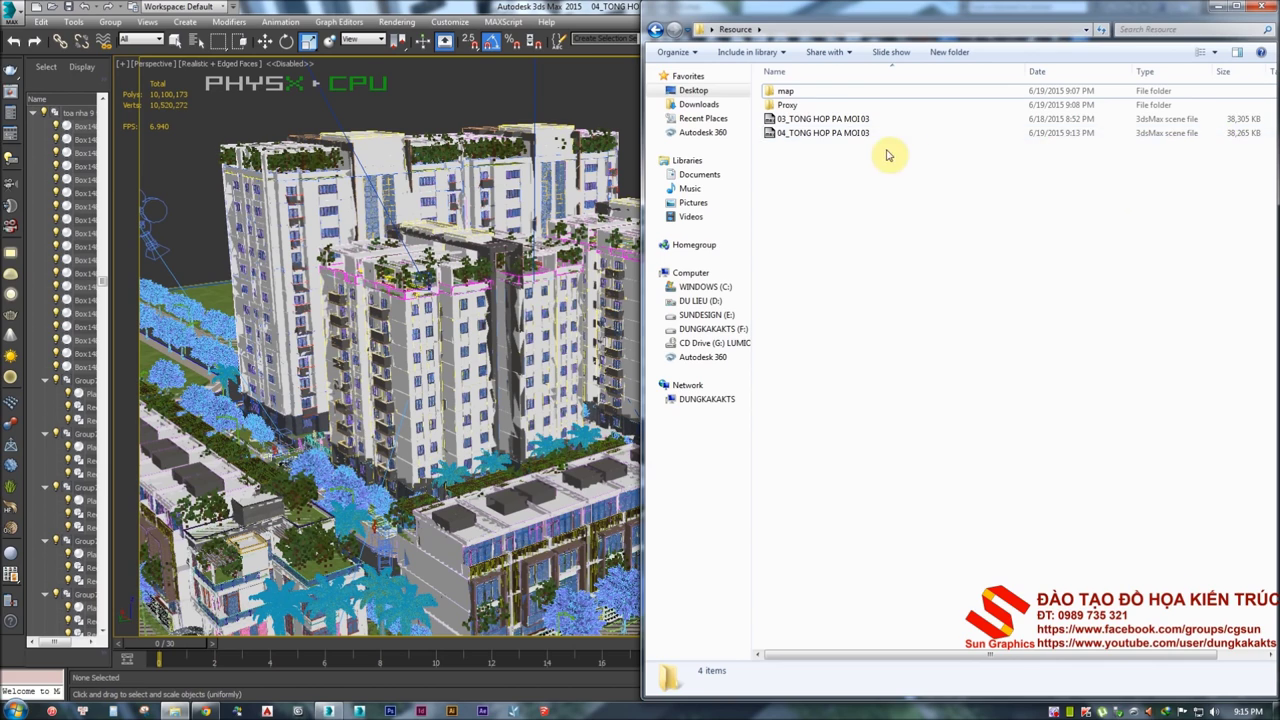
click(845, 135)
right_click(829, 201)
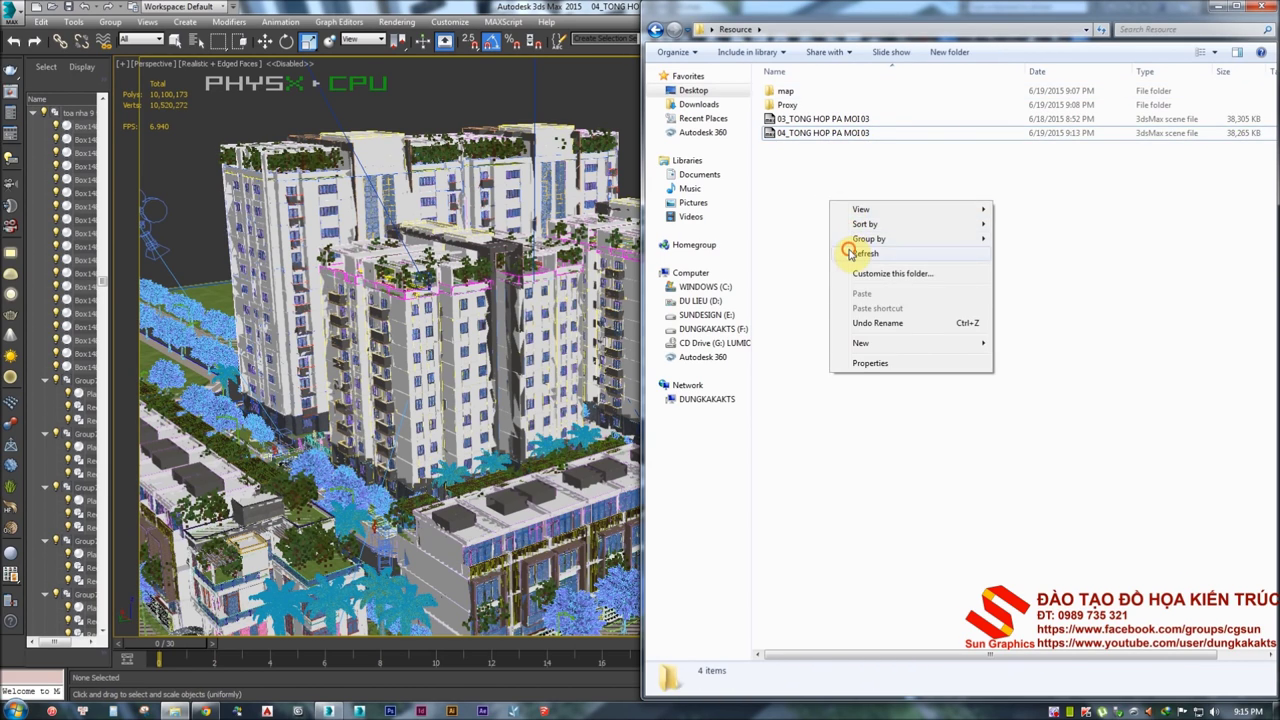
click(865, 253)
click(937, 198)
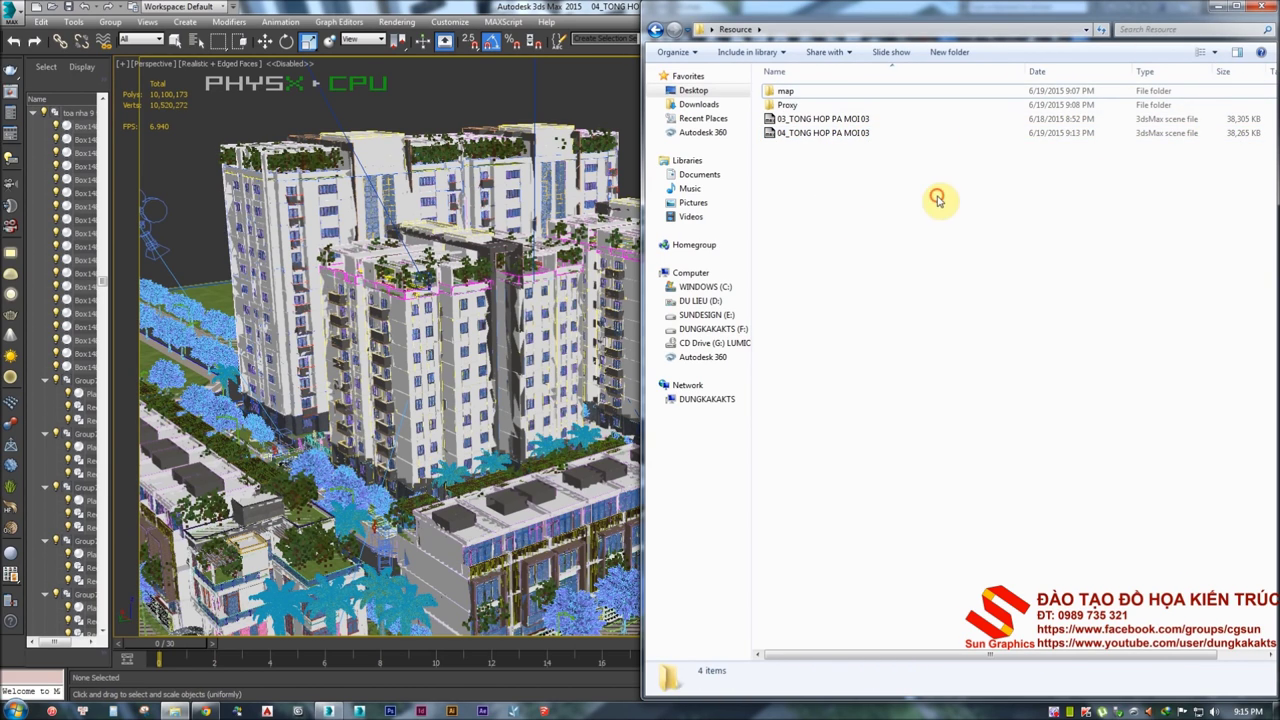
click(1228, 10)
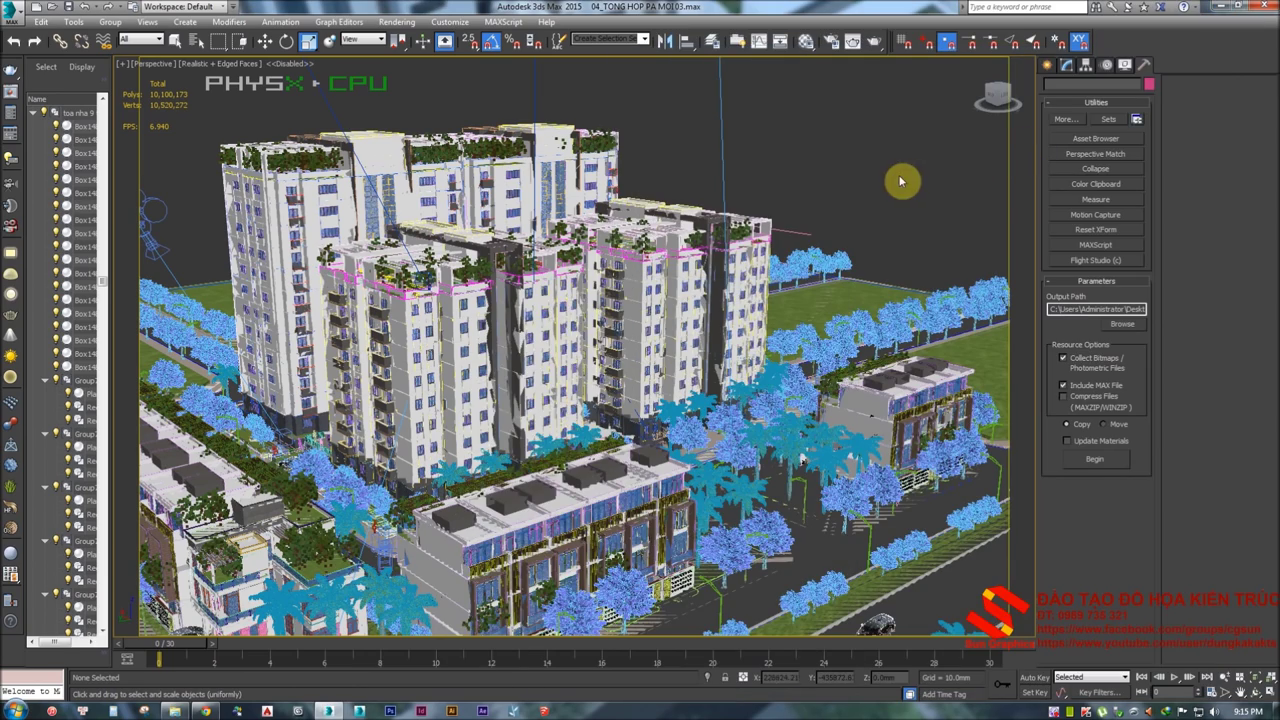
click(208, 711)
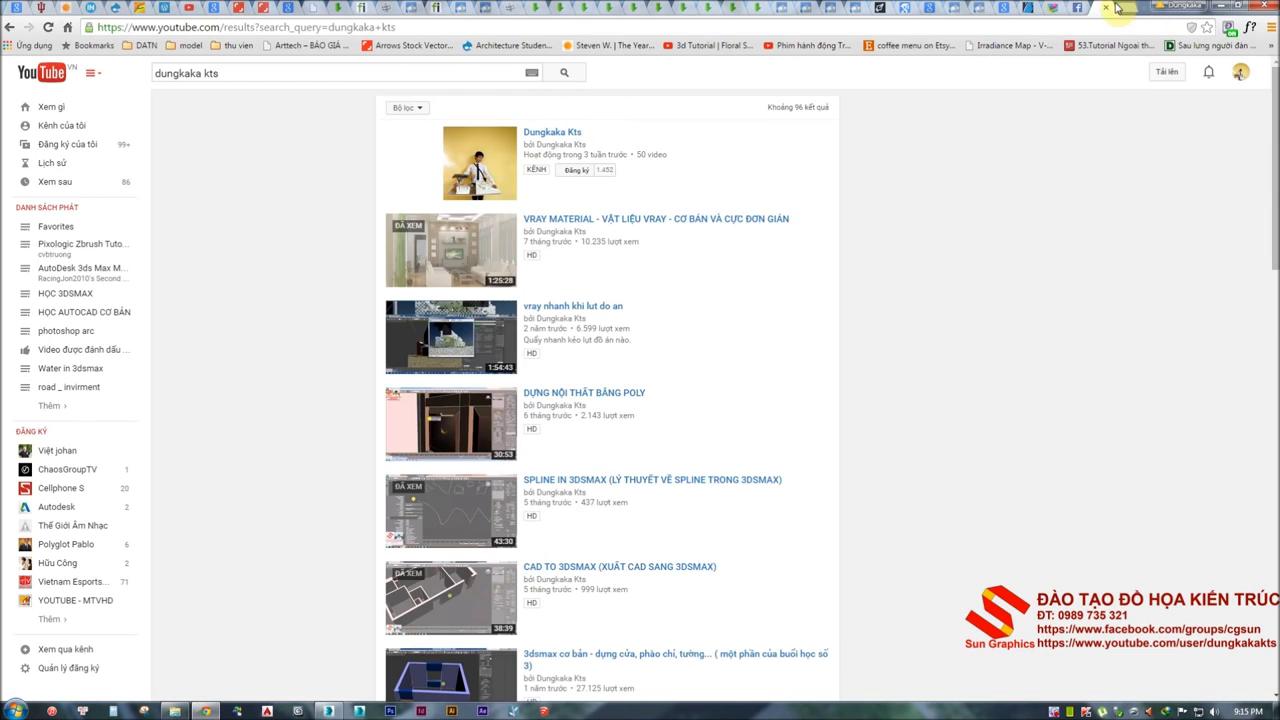
Go to the Facebook group tab and bring up its group search suggestions
click(1082, 7)
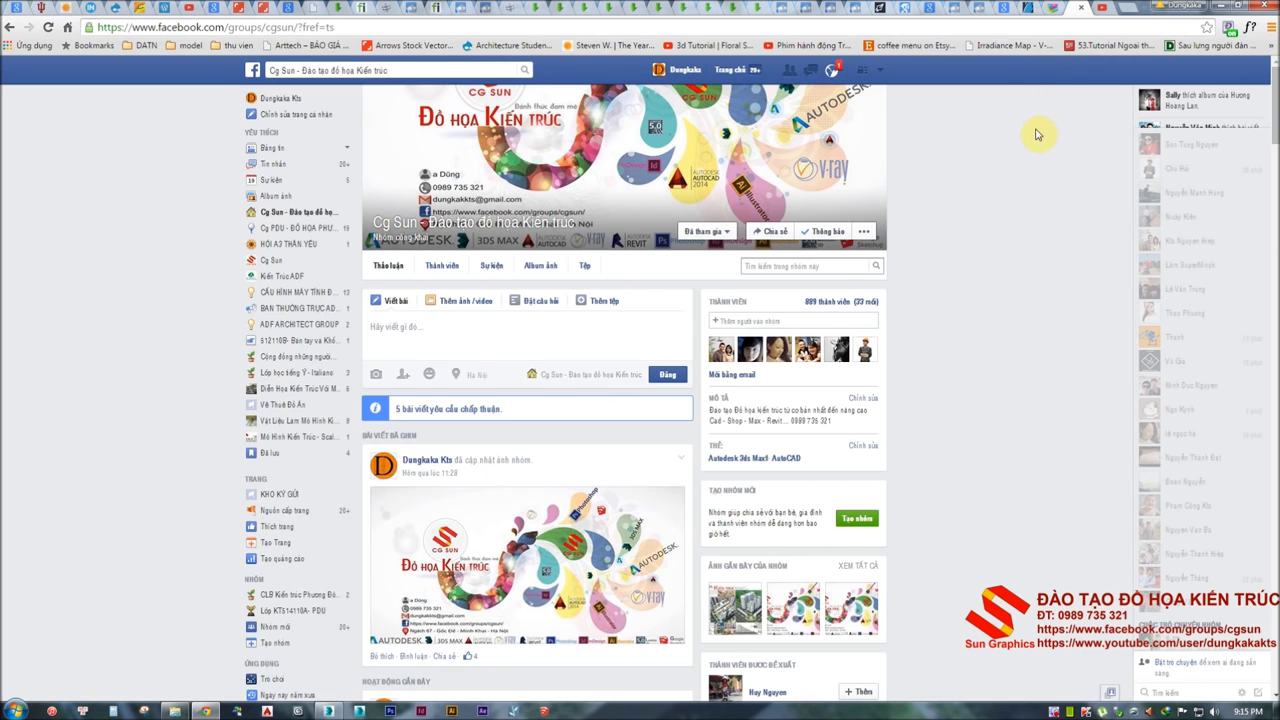
click(1101, 8)
click(1080, 8)
click(290, 27)
click(323, 27)
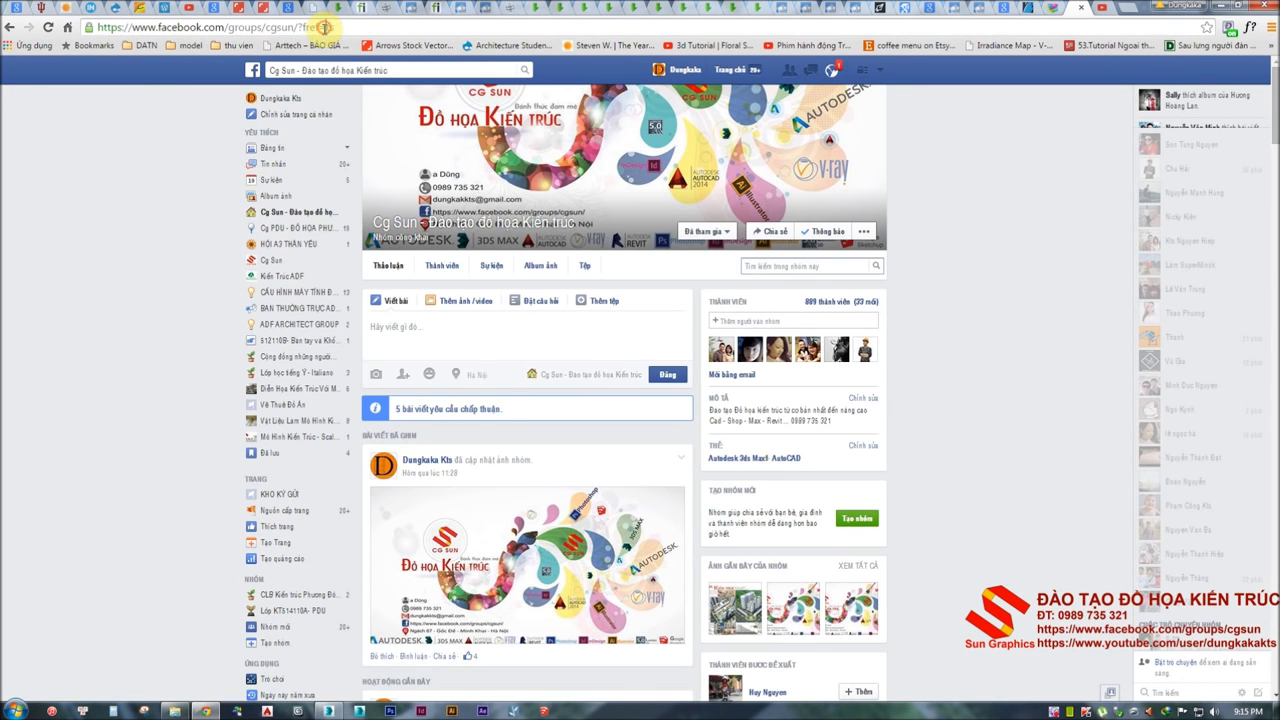
click(303, 70)
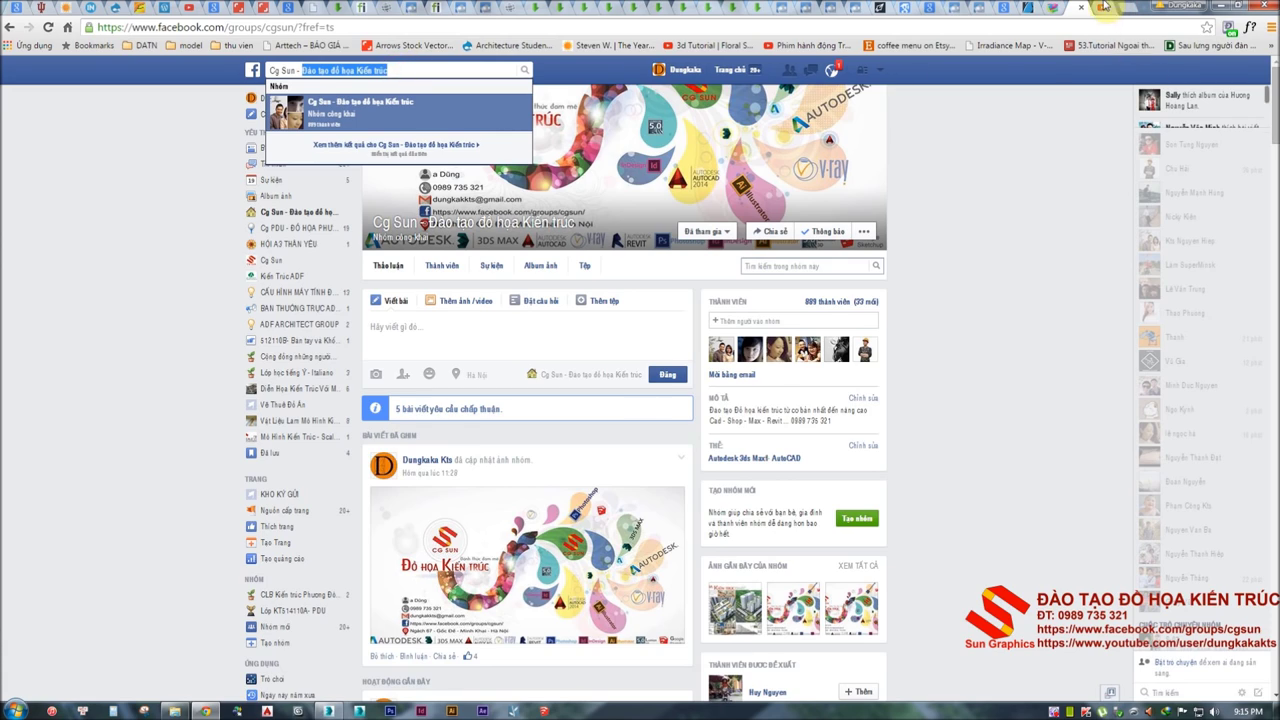
Return to the YouTube results and select 'kts' in the search box
click(1101, 8)
click(206, 74)
double_click(208, 74)
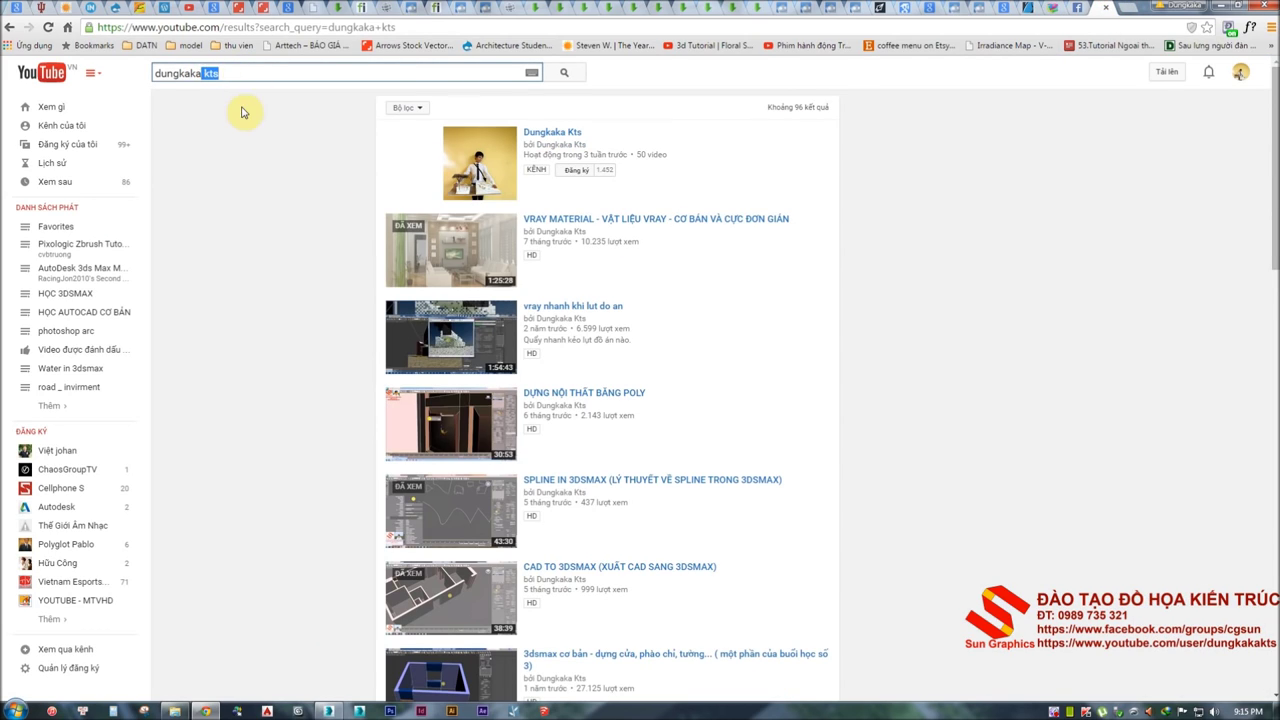